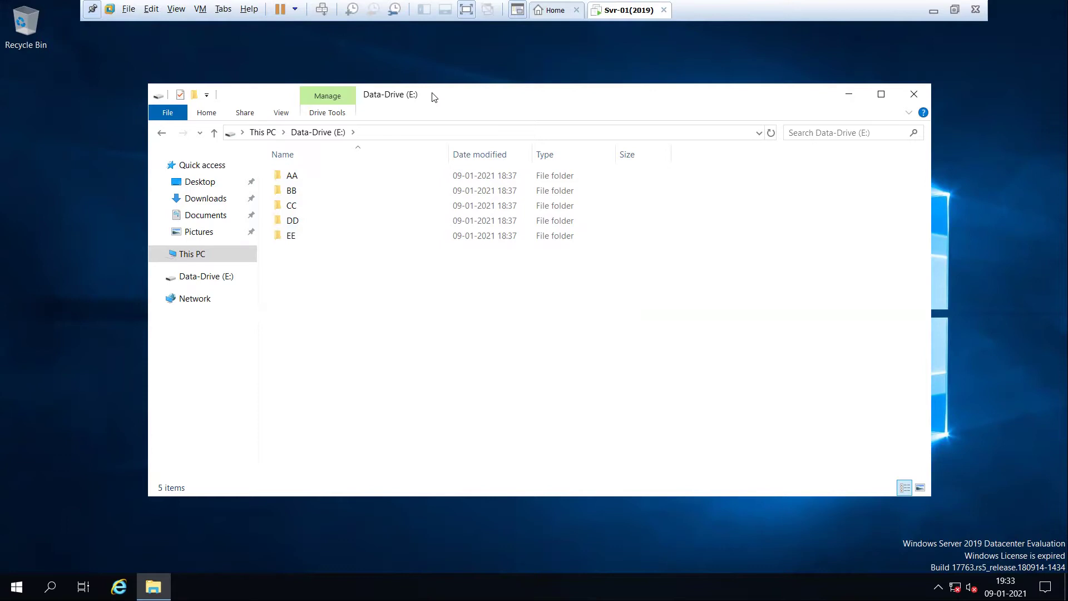
- Close the File Explorer window and refresh the desktop
{"action": "left_click", "coordinate": [213, 134]}
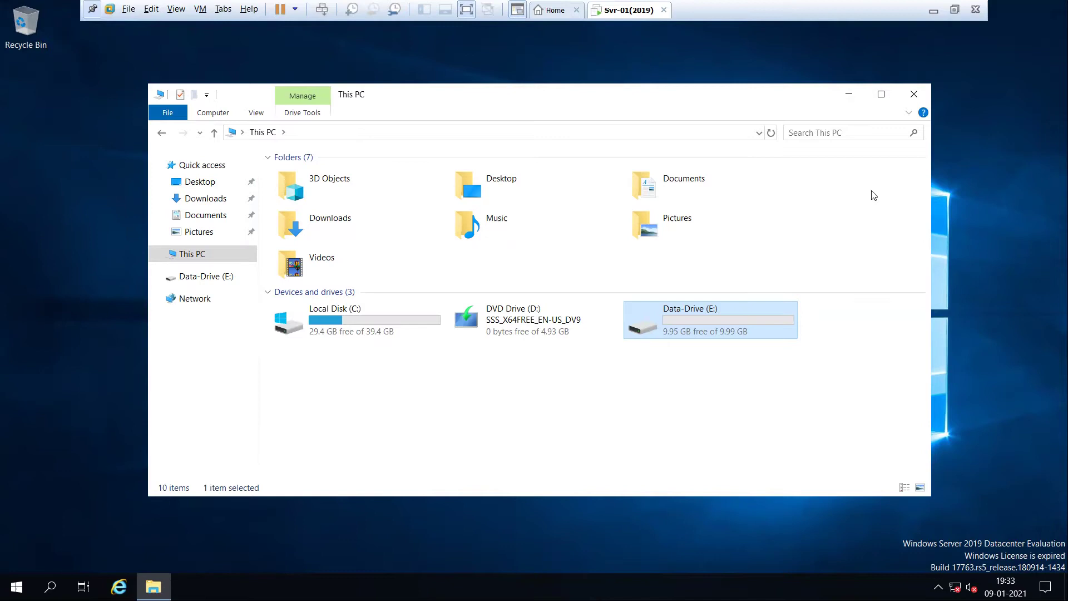
{"action": "left_click", "coordinate": [914, 94]}
{"action": "right_click", "coordinate": [598, 109]}
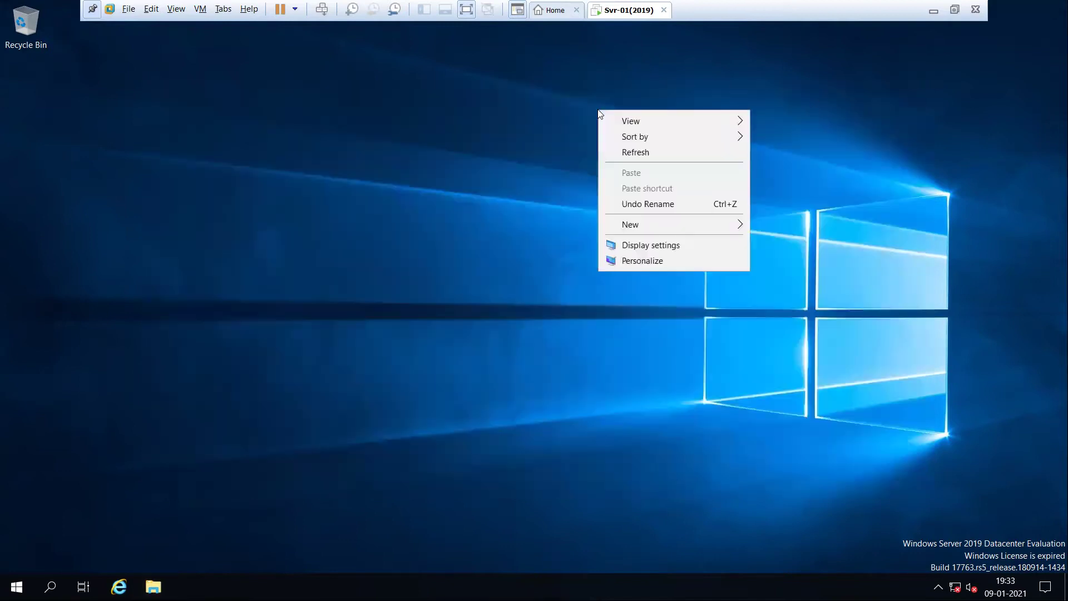
{"action": "left_click", "coordinate": [659, 156]}
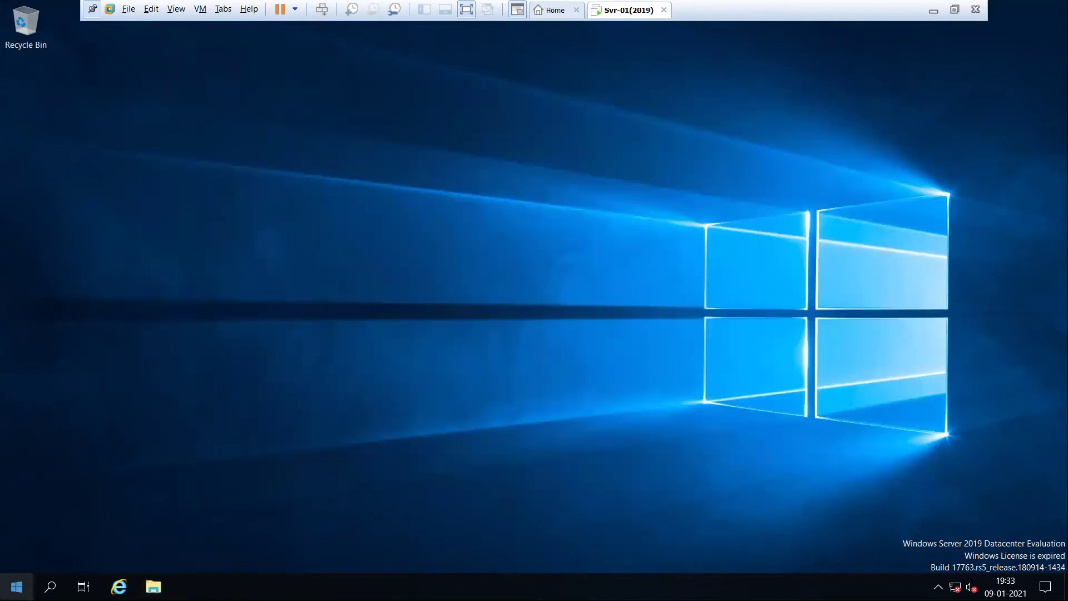
- Open Server Manager and start the Add Roles and Features Wizard
{"action": "left_click", "coordinate": [16, 586]}
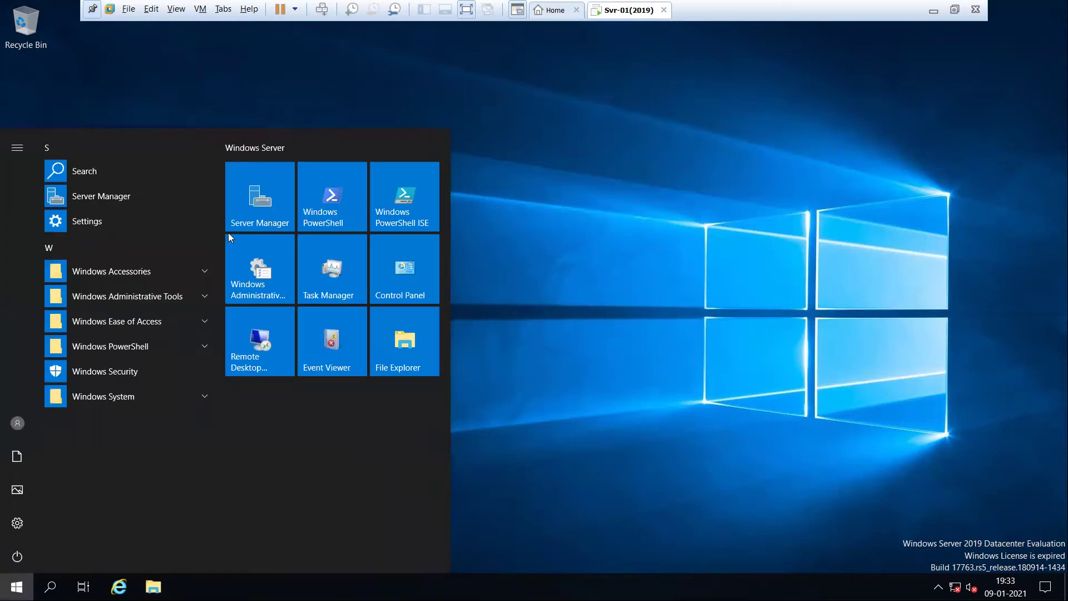
{"action": "left_click", "coordinate": [251, 204]}
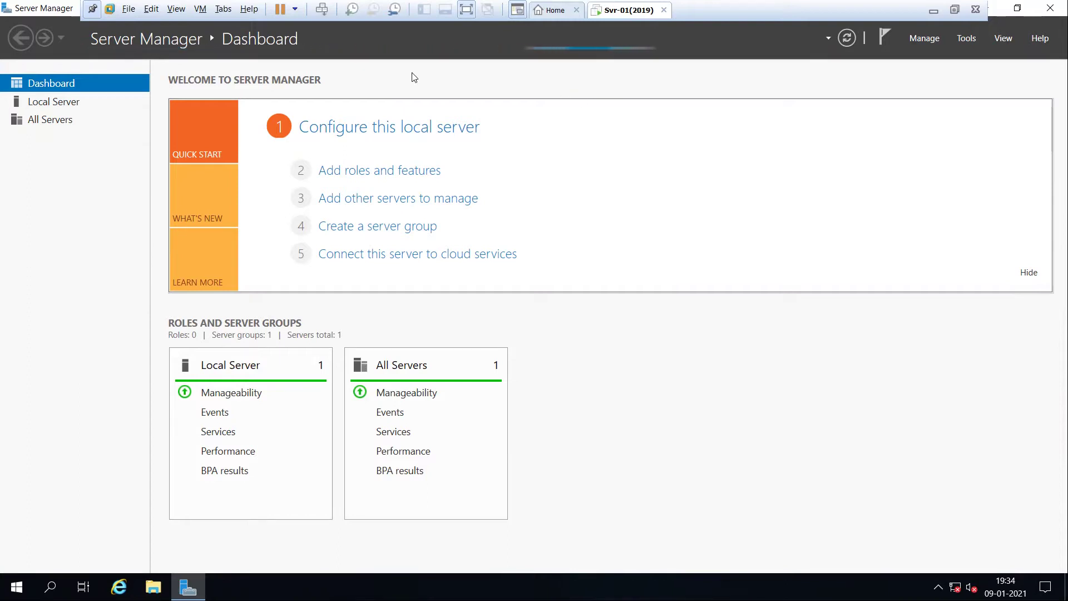
{"action": "left_click", "coordinate": [359, 170]}
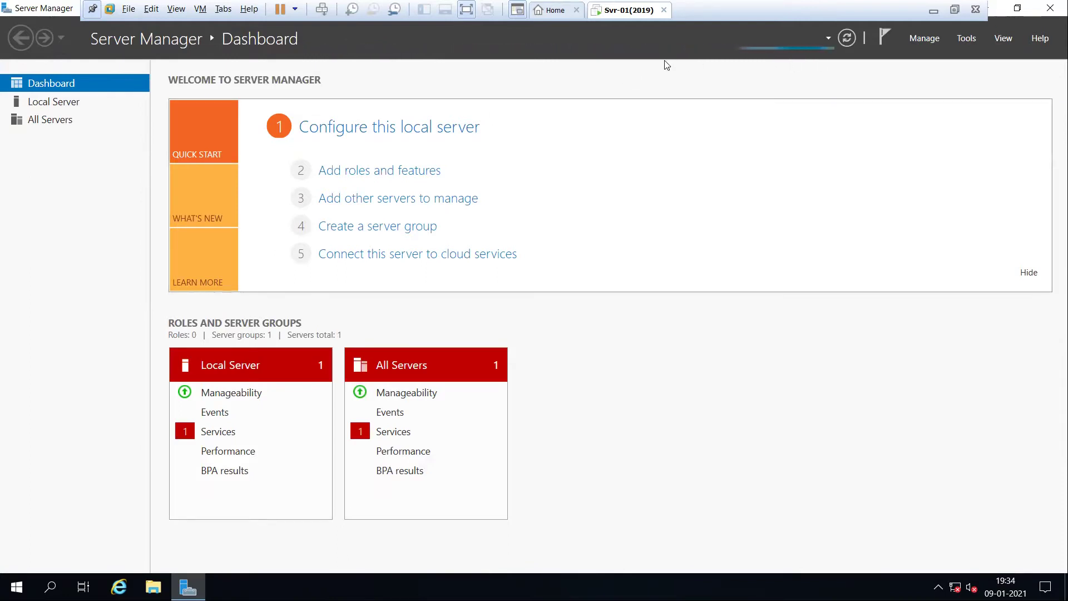
{"action": "left_click", "coordinate": [370, 173]}
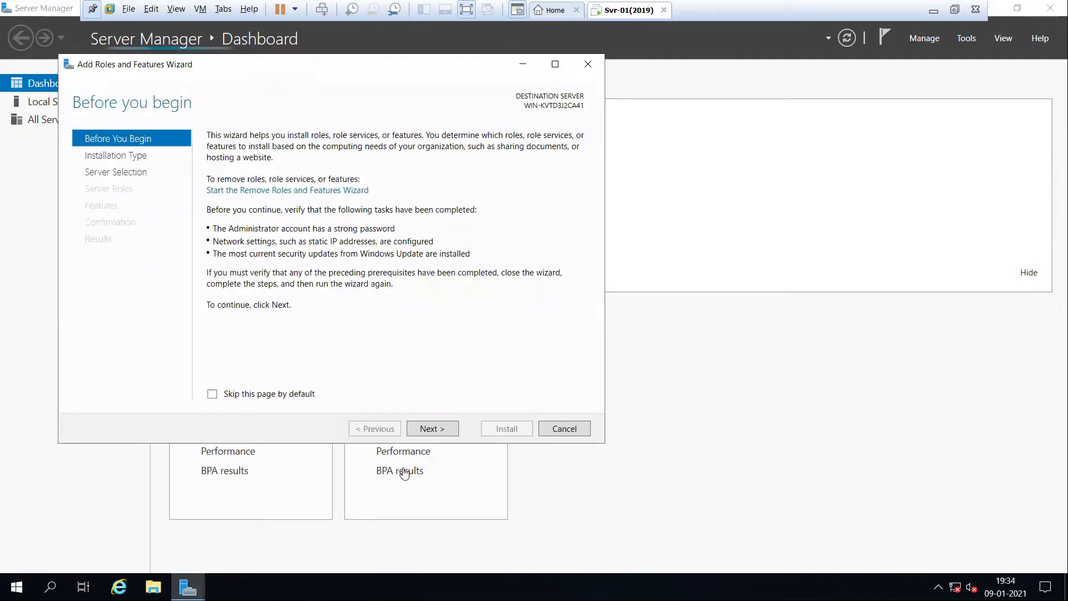
- Keep the default installation type and use the server already selected in the server pool as the destination, continuing to the server roles
{"action": "left_click", "coordinate": [420, 429]}
{"action": "left_click", "coordinate": [420, 429]}
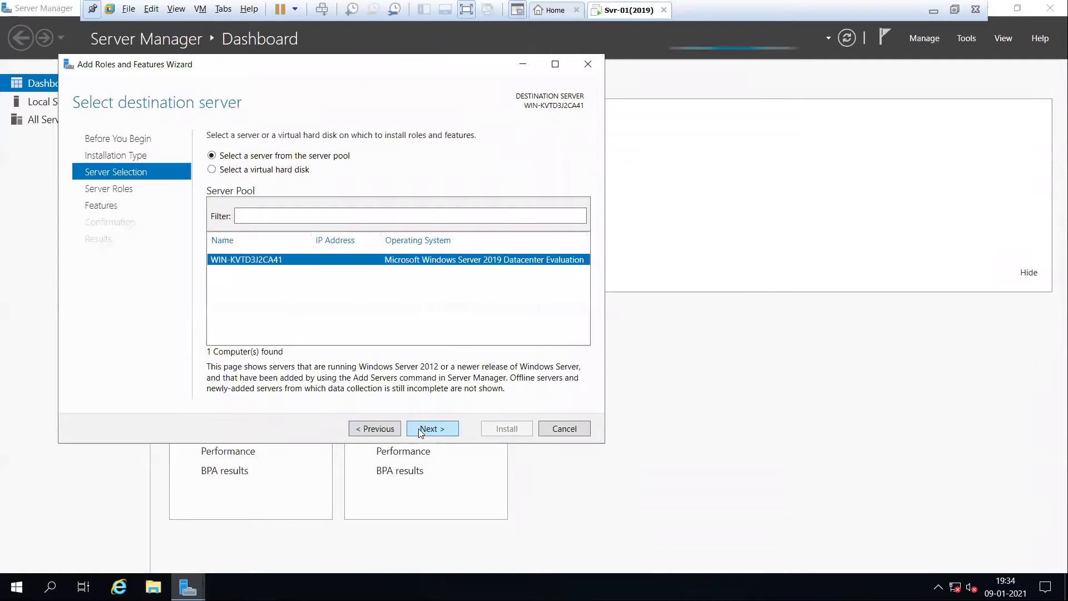
{"action": "left_click", "coordinate": [421, 430]}
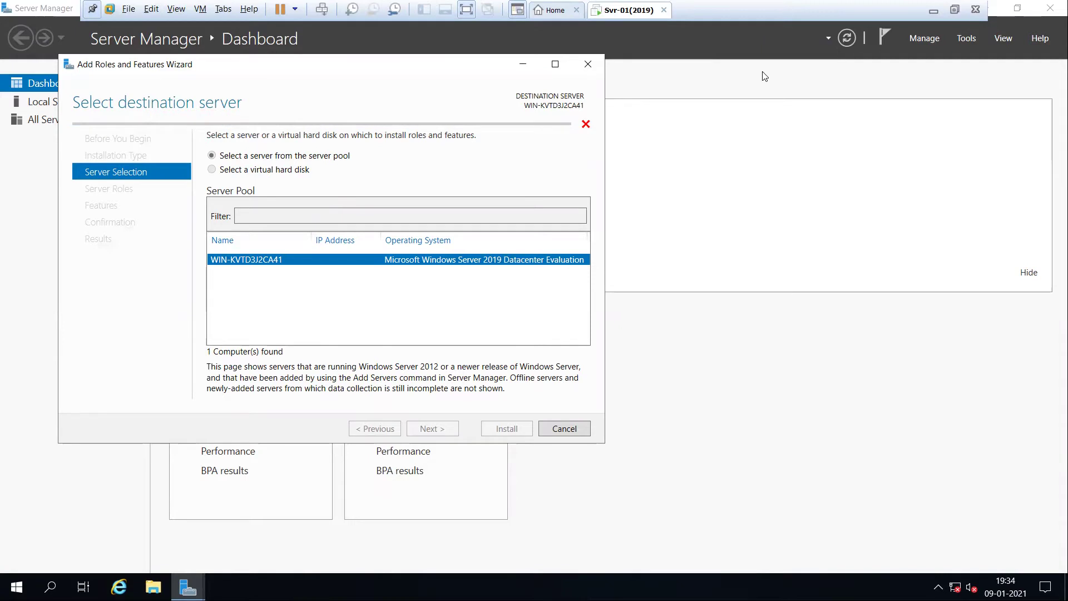
{"action": "left_click", "coordinate": [954, 13]}
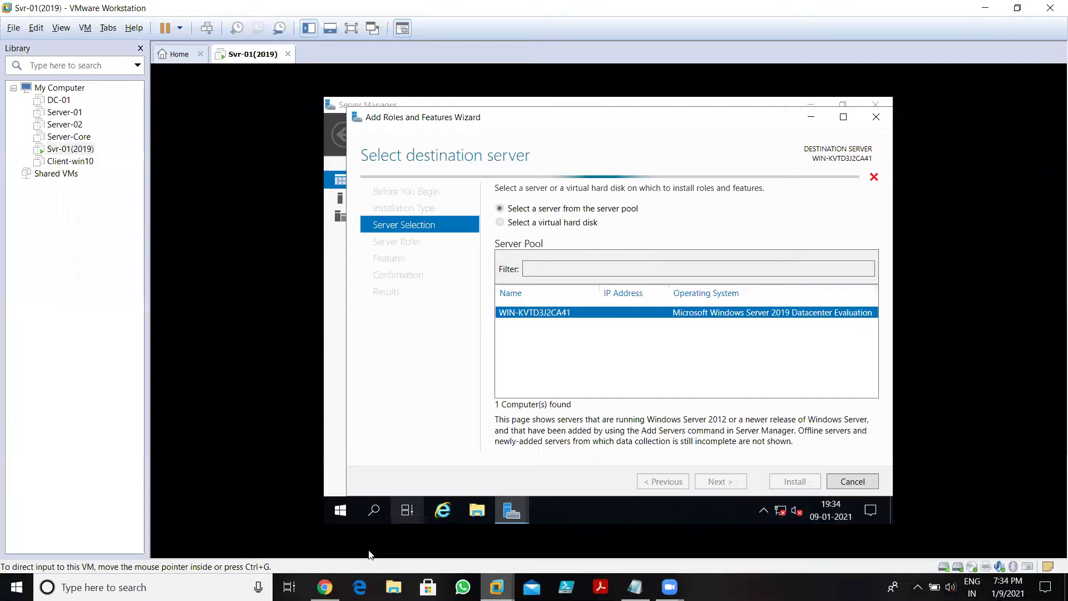
{"action": "key", "text": "ctrl+alt+Return"}
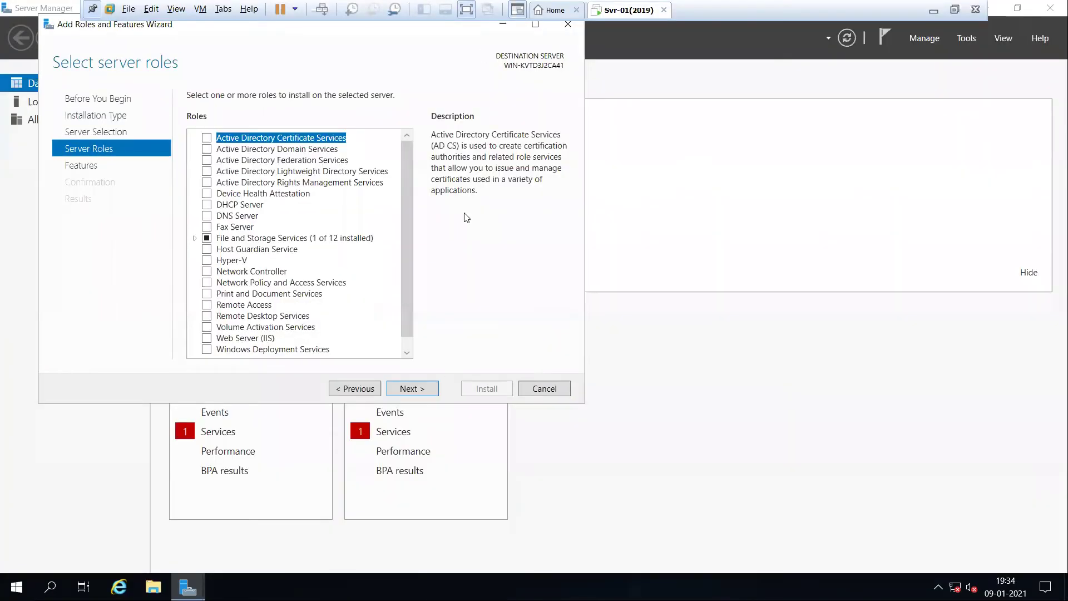
- Select the Data Deduplication role service under File and iSCSI Services, adding the required File Server service with management tools
{"action": "left_click_drag", "start_coordinate": [170, 27], "coordinate": [292, 56]}
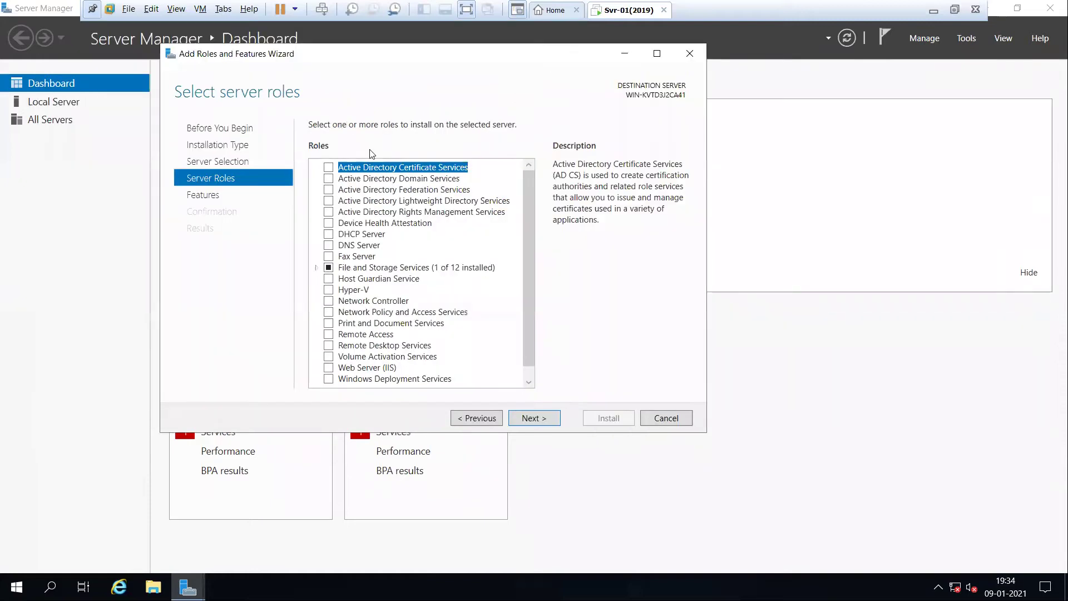
{"action": "left_click", "coordinate": [318, 268]}
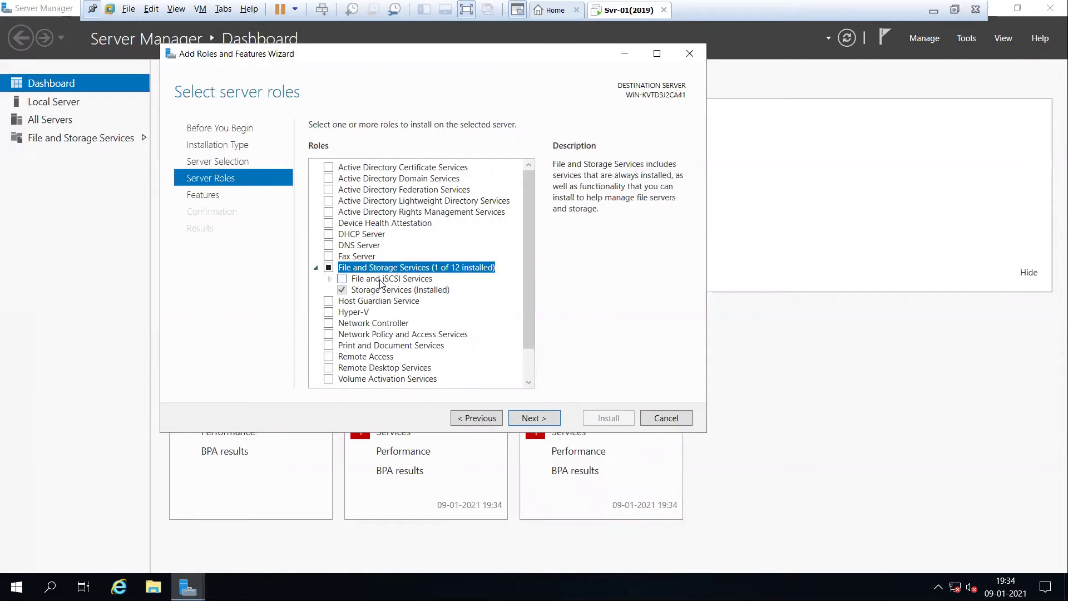
{"action": "left_click", "coordinate": [330, 279]}
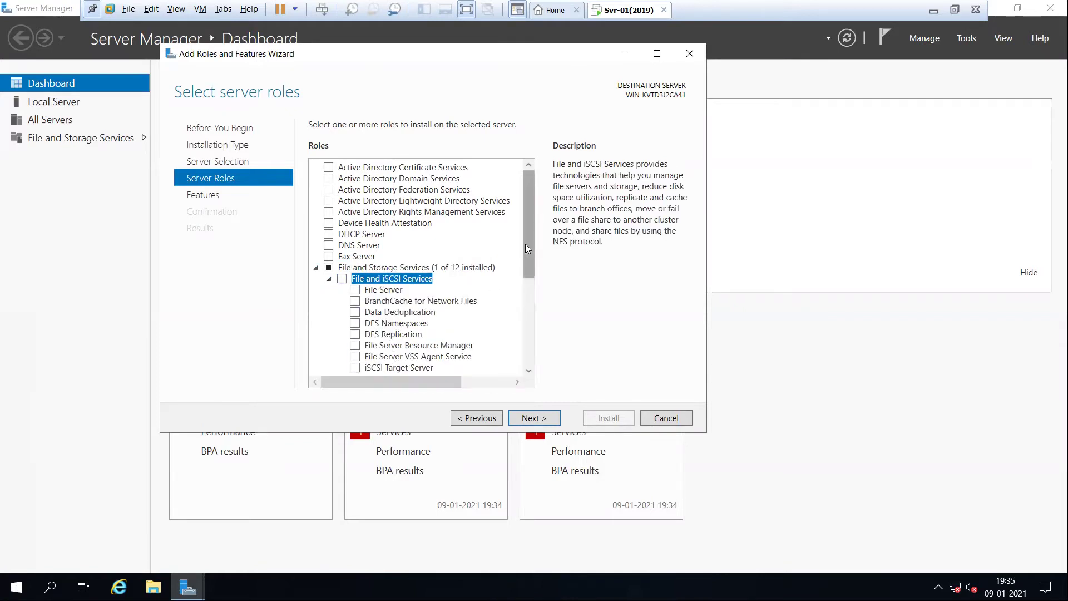
{"action": "left_click", "coordinate": [355, 312]}
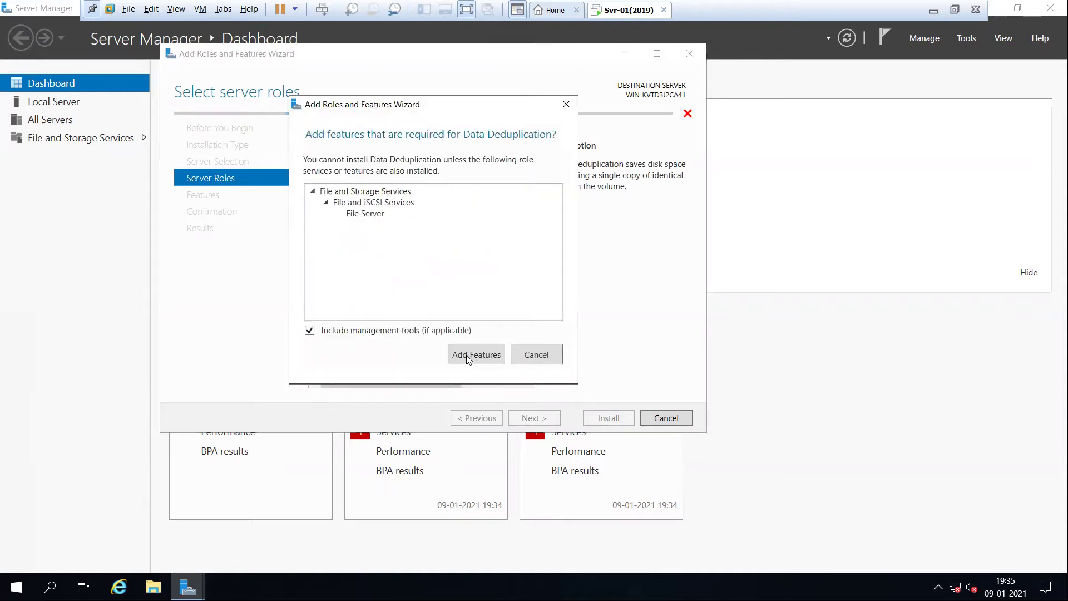
{"action": "left_click", "coordinate": [468, 360]}
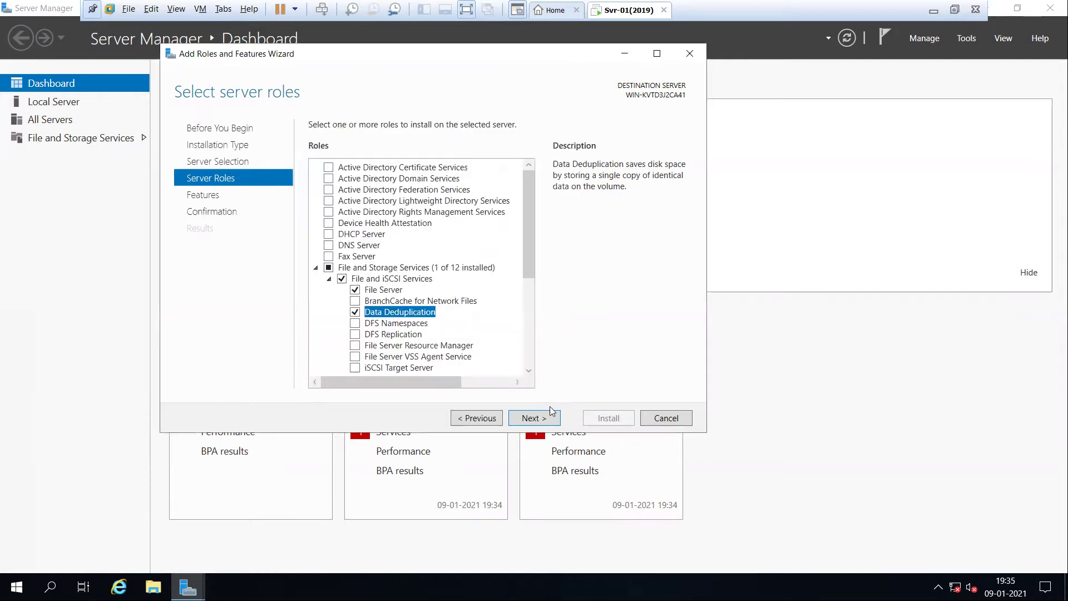
- Allow the destination server to restart automatically if required and start the installation without choosing extra features
{"action": "left_click", "coordinate": [535, 418]}
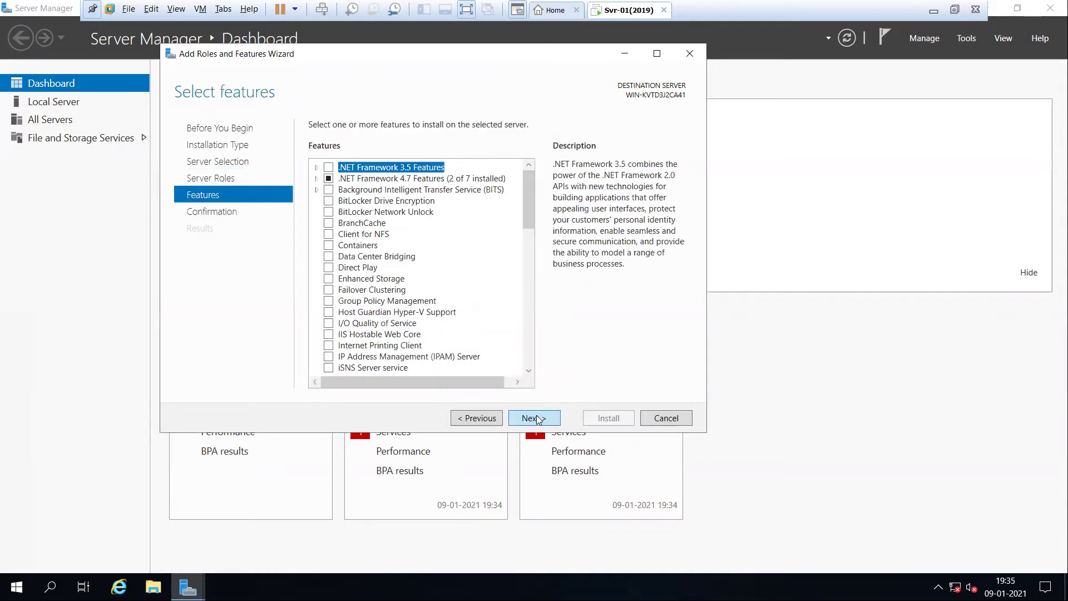
{"action": "left_click", "coordinate": [536, 418]}
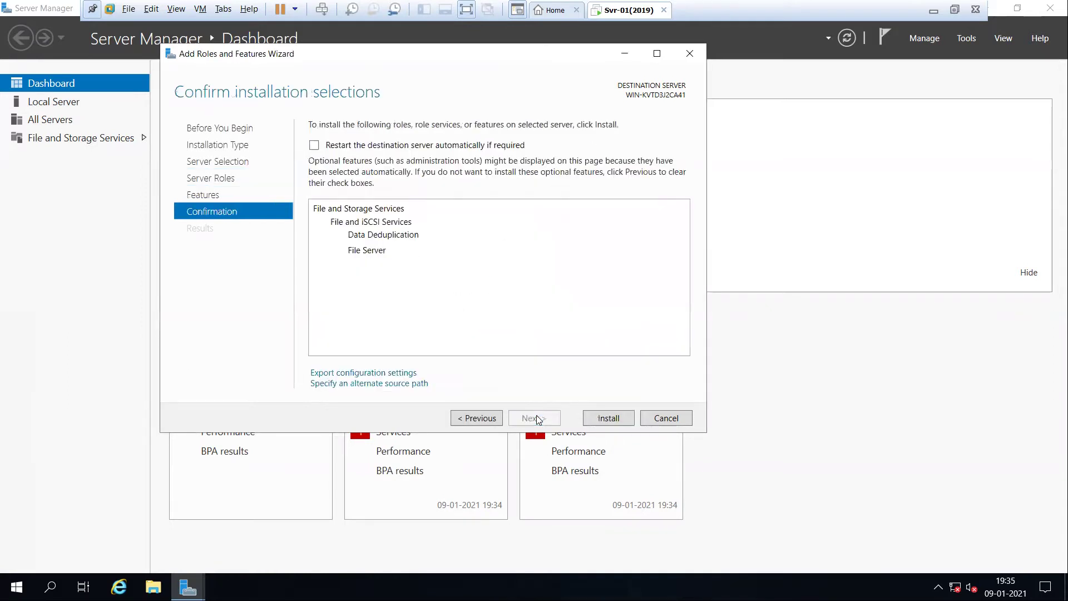
{"action": "left_click", "coordinate": [391, 146]}
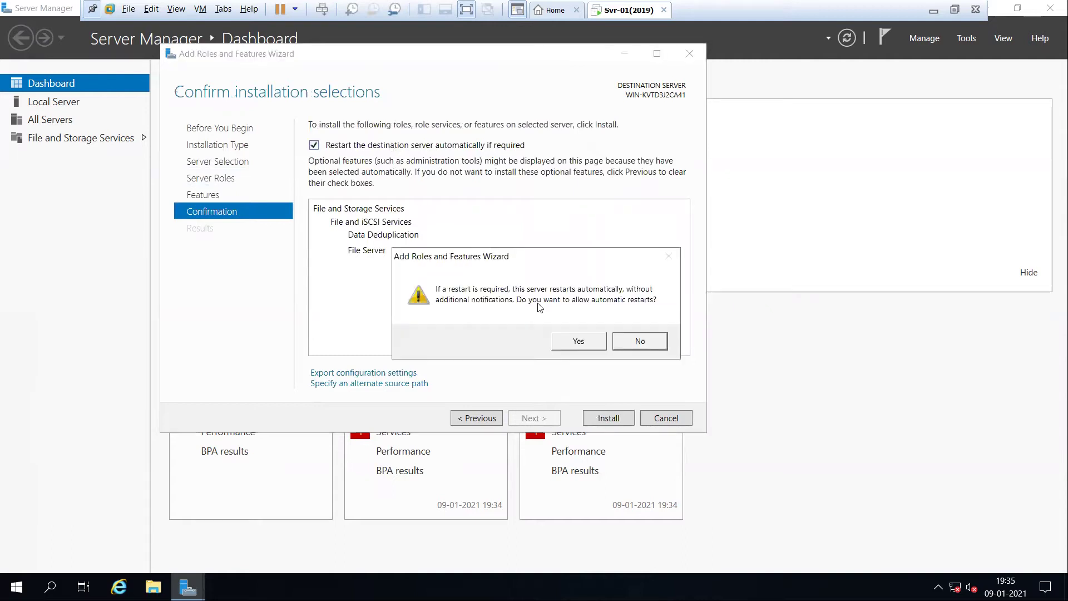
{"action": "left_click", "coordinate": [577, 342]}
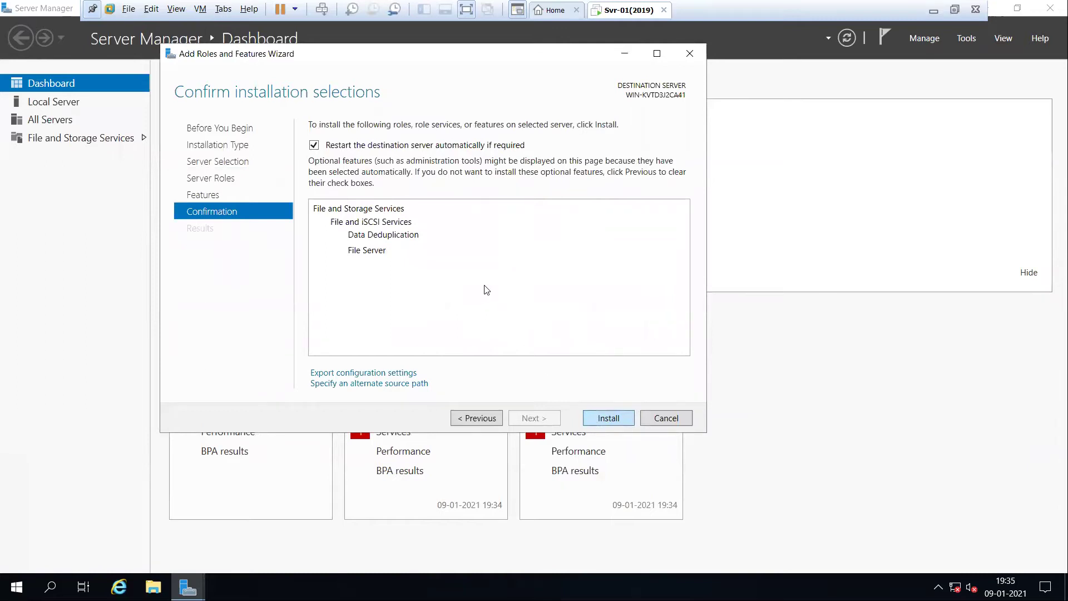
{"action": "key", "text": "Return"}
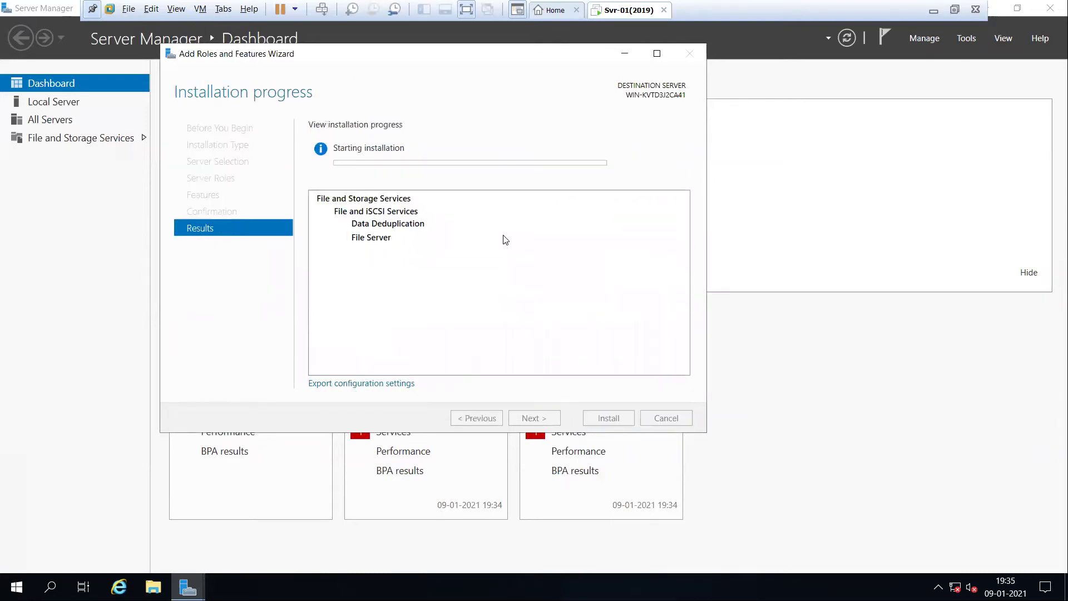
- Leave the virtual machine's full-screen view and close the wizard and Server Manager once the installation has finished
{"action": "left_click", "coordinate": [955, 9]}
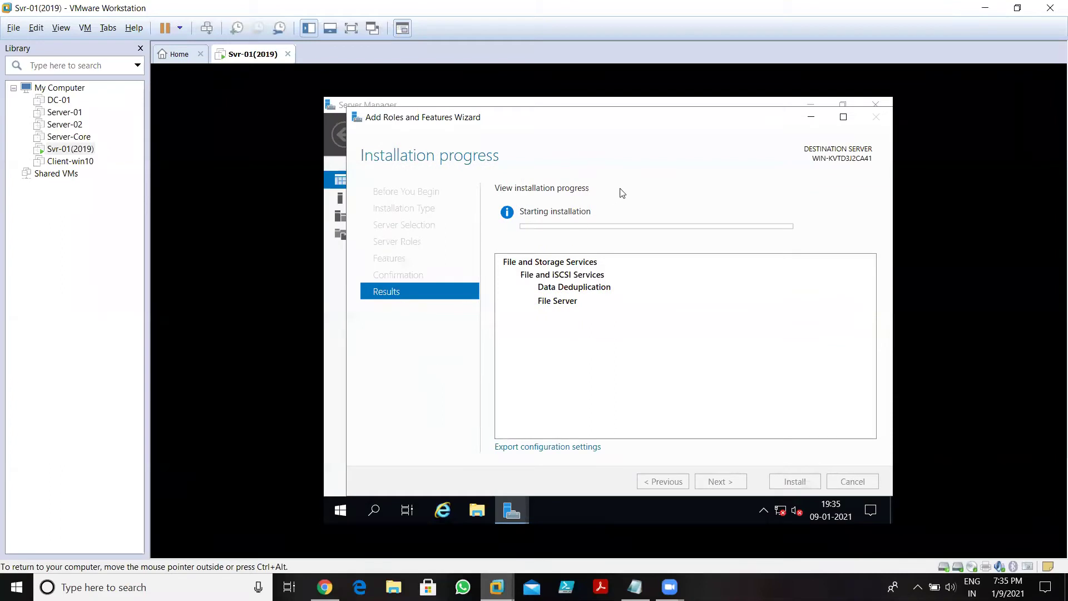
{"action": "left_click_drag", "start_coordinate": [668, 119], "coordinate": [653, 115]}
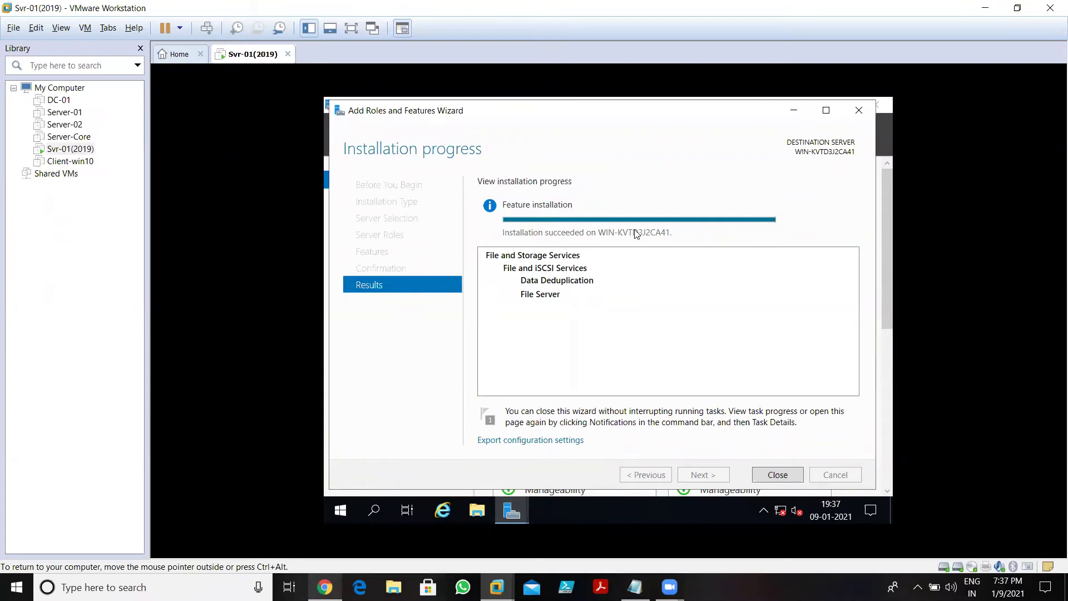
{"action": "left_click", "coordinate": [765, 477]}
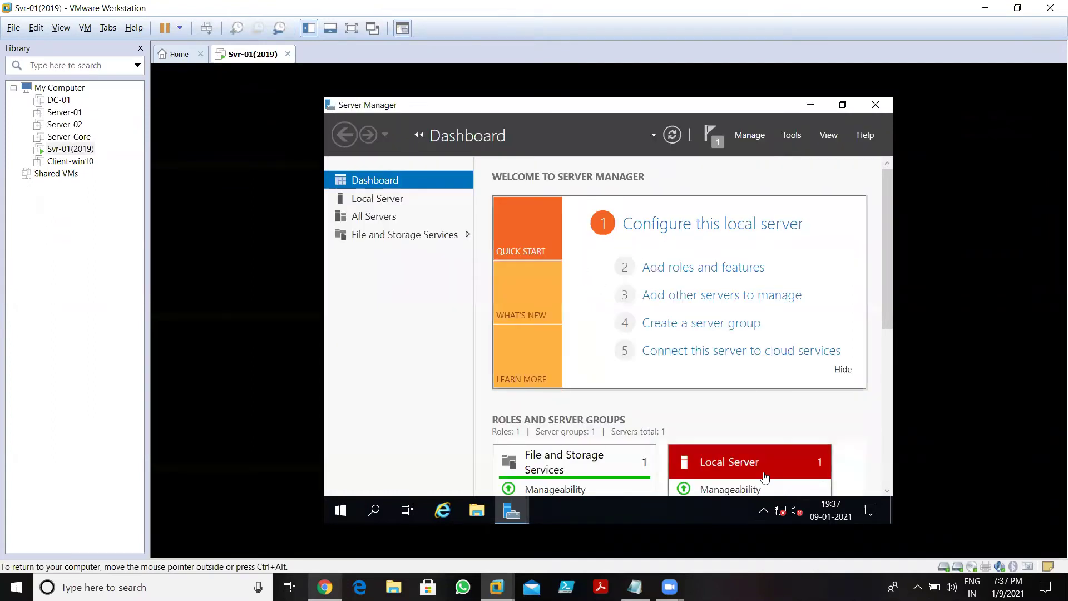
{"action": "left_click", "coordinate": [875, 105]}
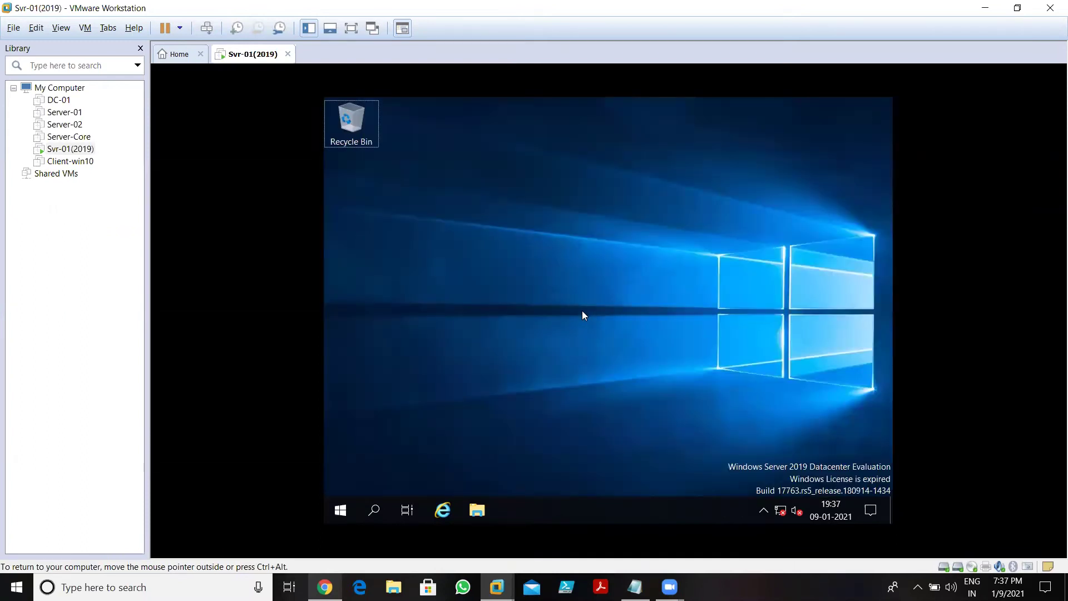
- Look through the available actions for Data-Drive (E:) in This PC
{"action": "key", "text": "super+e"}
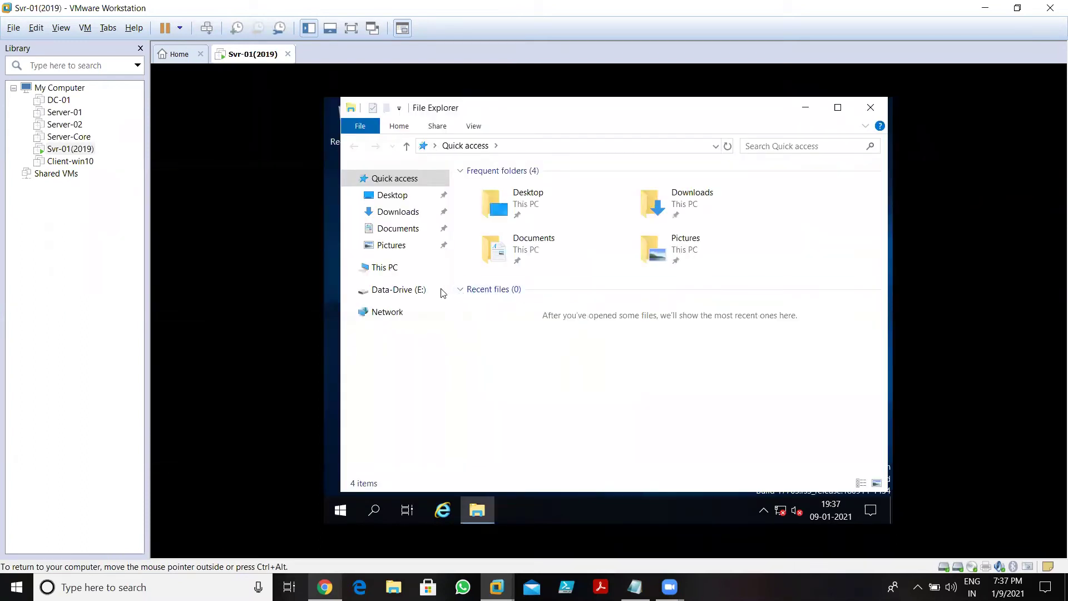
{"action": "left_click", "coordinate": [389, 268]}
{"action": "right_click", "coordinate": [552, 406]}
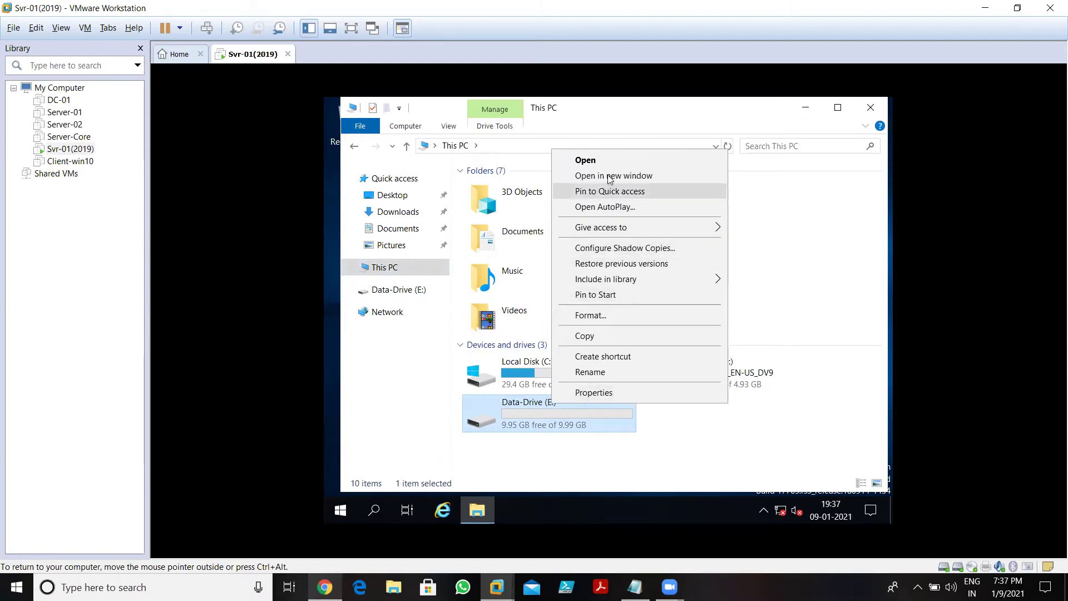
{"action": "left_click", "coordinate": [741, 427]}
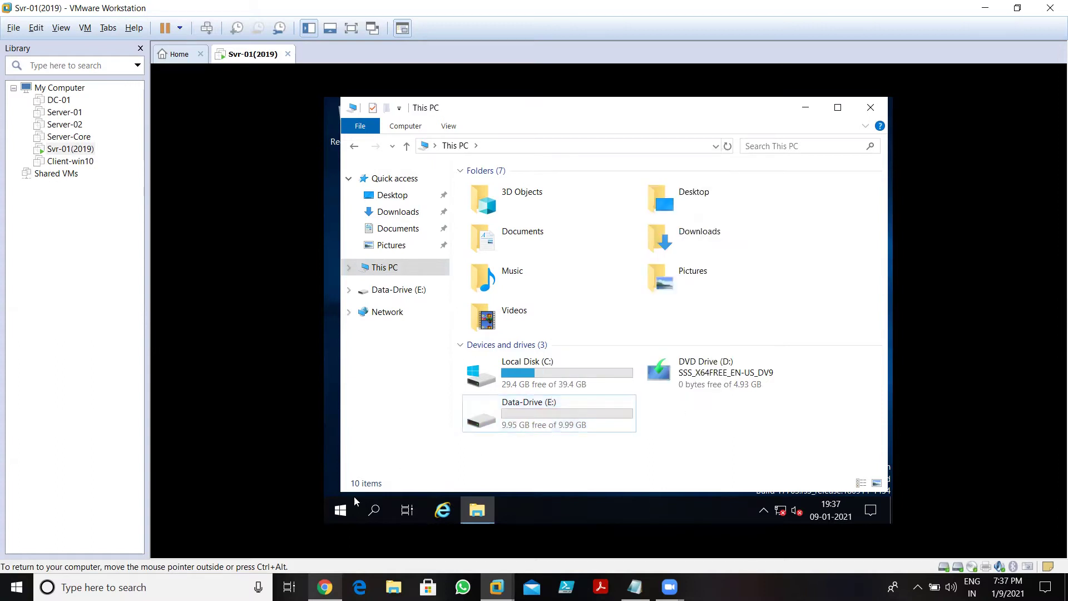
- Reopen Server Manager and show the Volumes list under File and Storage Services
{"action": "left_click", "coordinate": [341, 508]}
{"action": "left_click", "coordinate": [606, 234]}
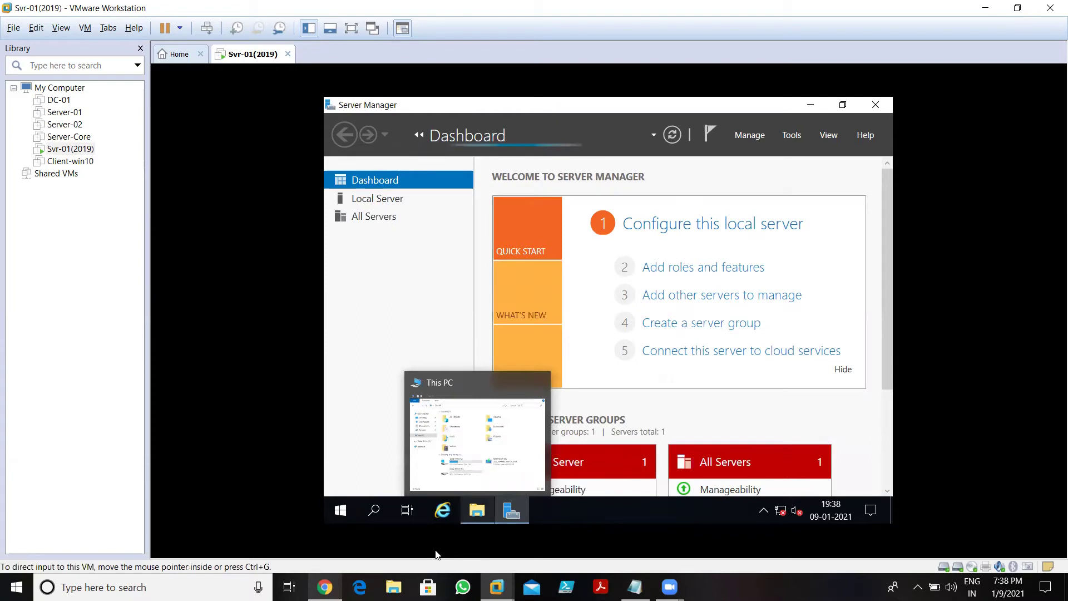
{"action": "left_click", "coordinate": [444, 236]}
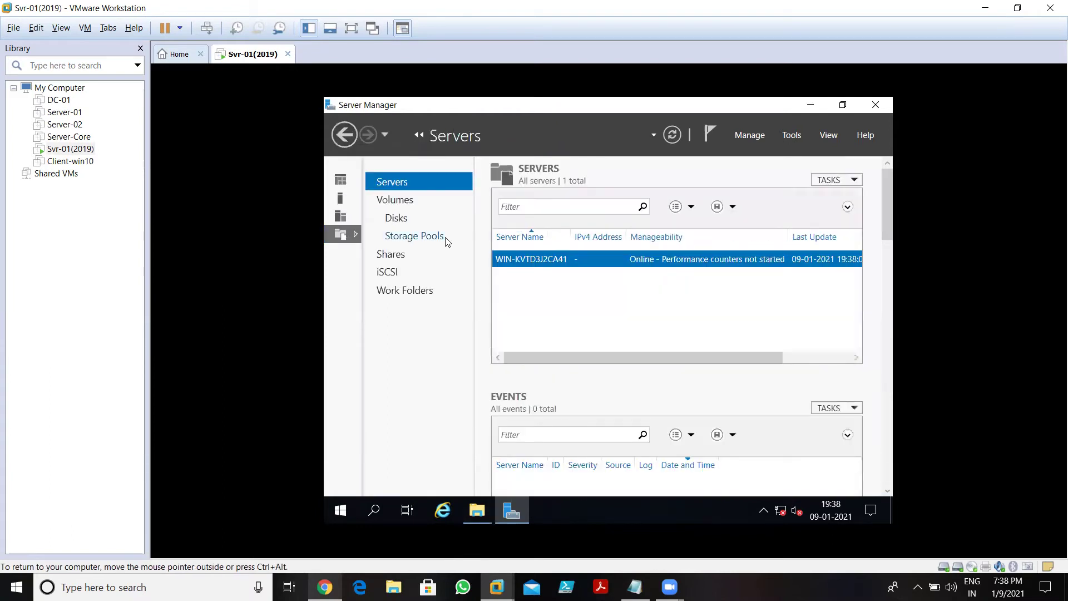
{"action": "left_click", "coordinate": [391, 201]}
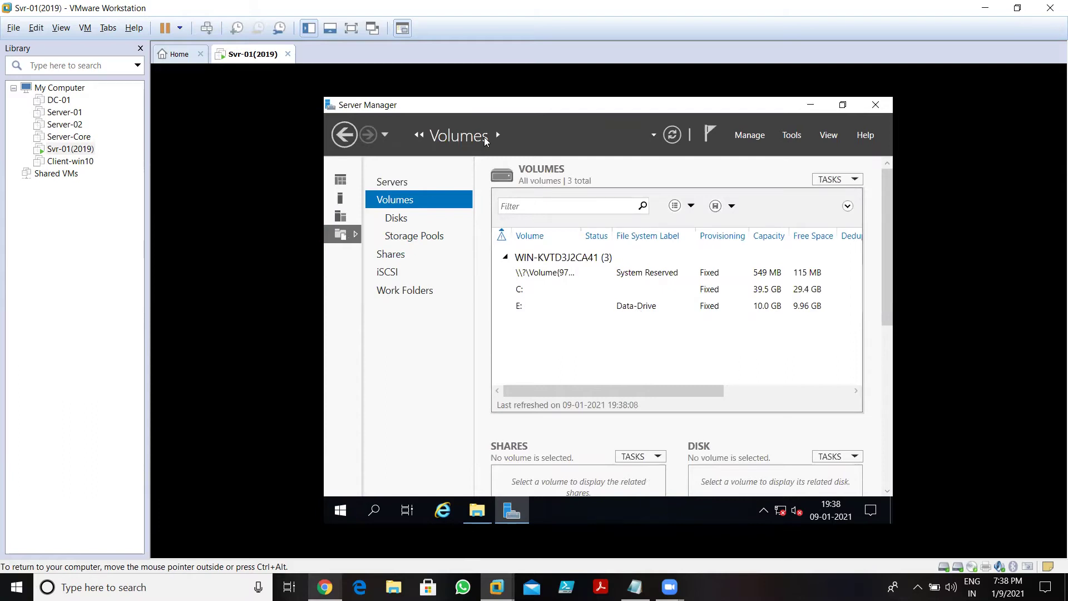
{"action": "left_click", "coordinate": [341, 179]}
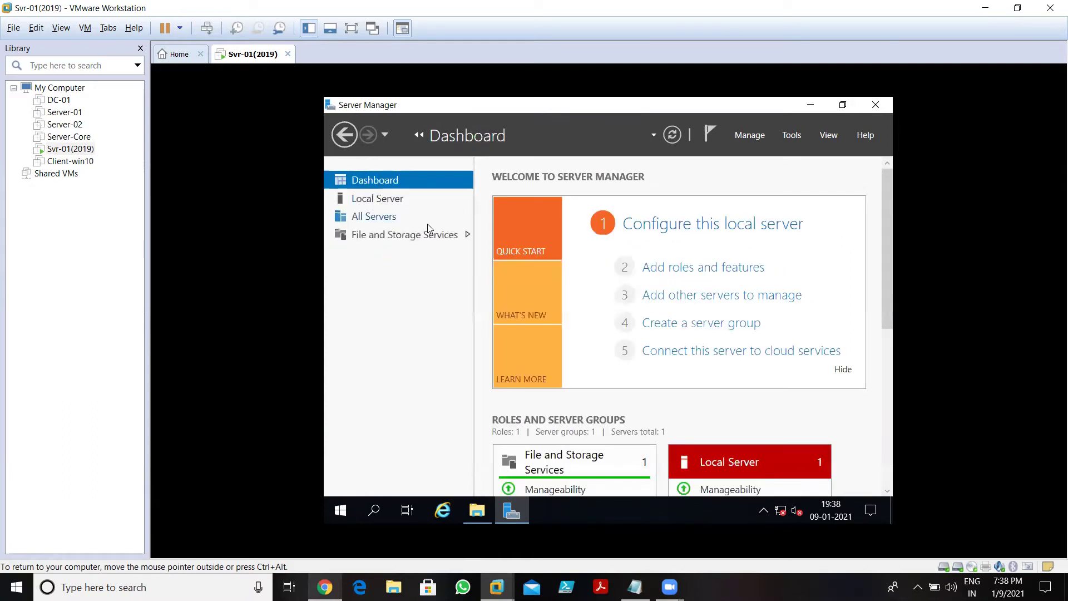
{"action": "left_click", "coordinate": [405, 236]}
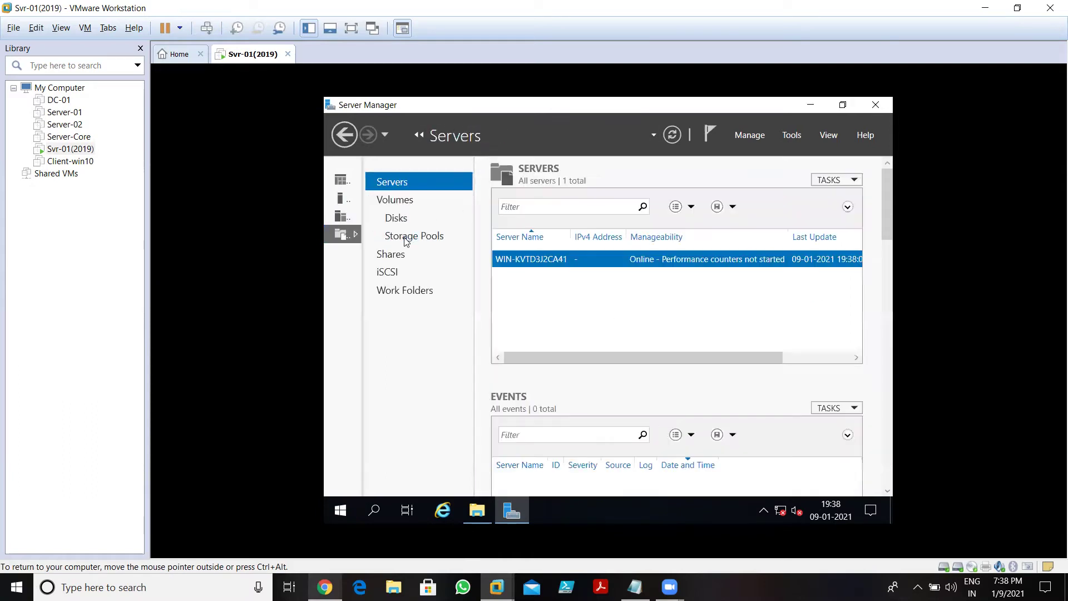
{"action": "left_click", "coordinate": [400, 199]}
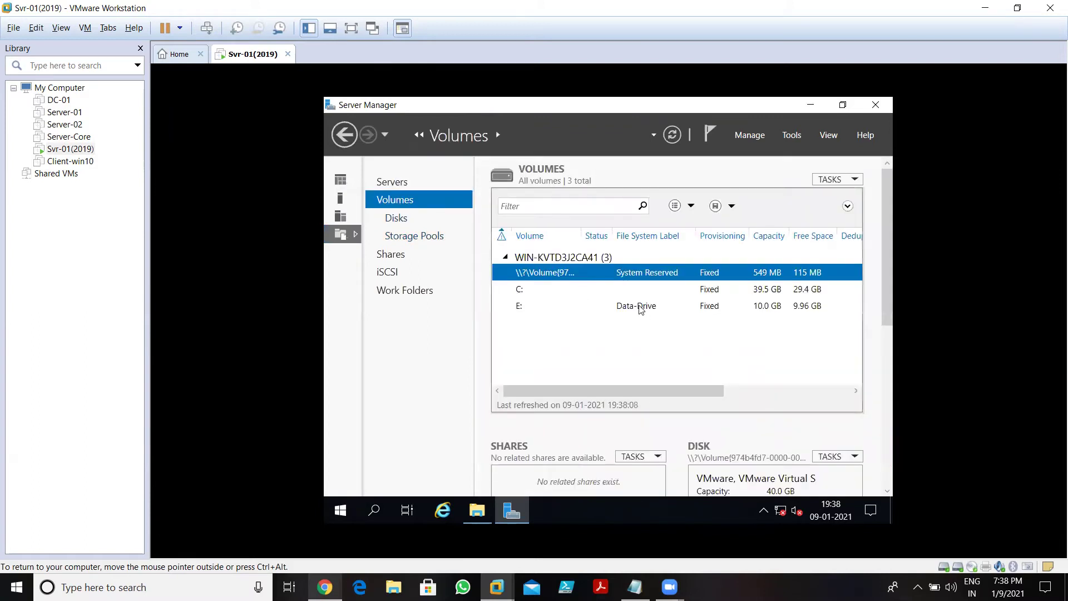
- Open the data deduplication settings for the E: Data-Drive volume and set the deduplication type to General purpose file server
{"action": "left_click", "coordinate": [639, 306]}
{"action": "right_click", "coordinate": [640, 306]}
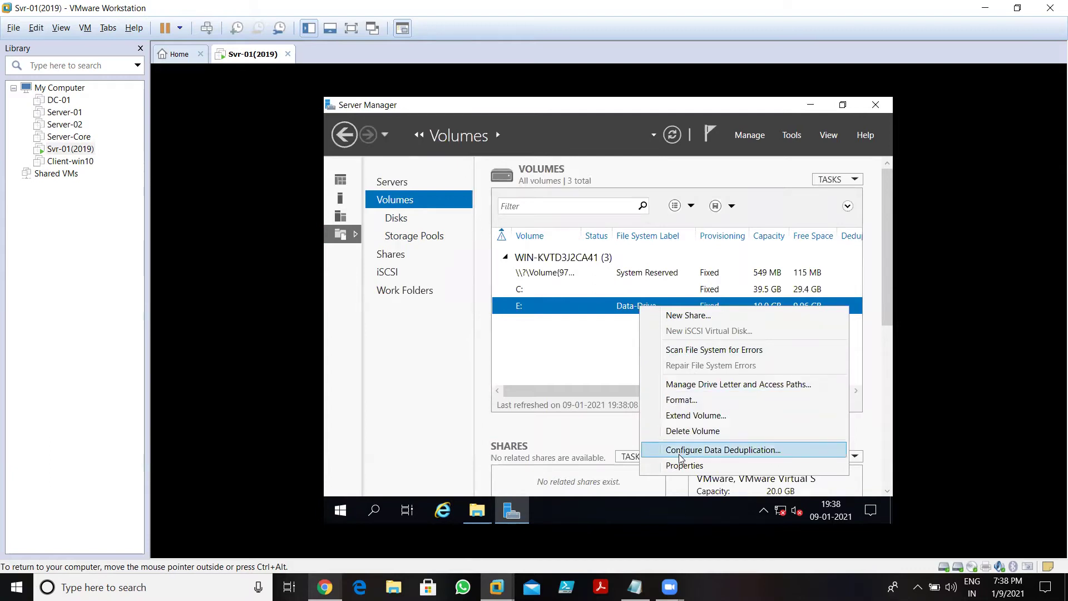
{"action": "left_click", "coordinate": [751, 451]}
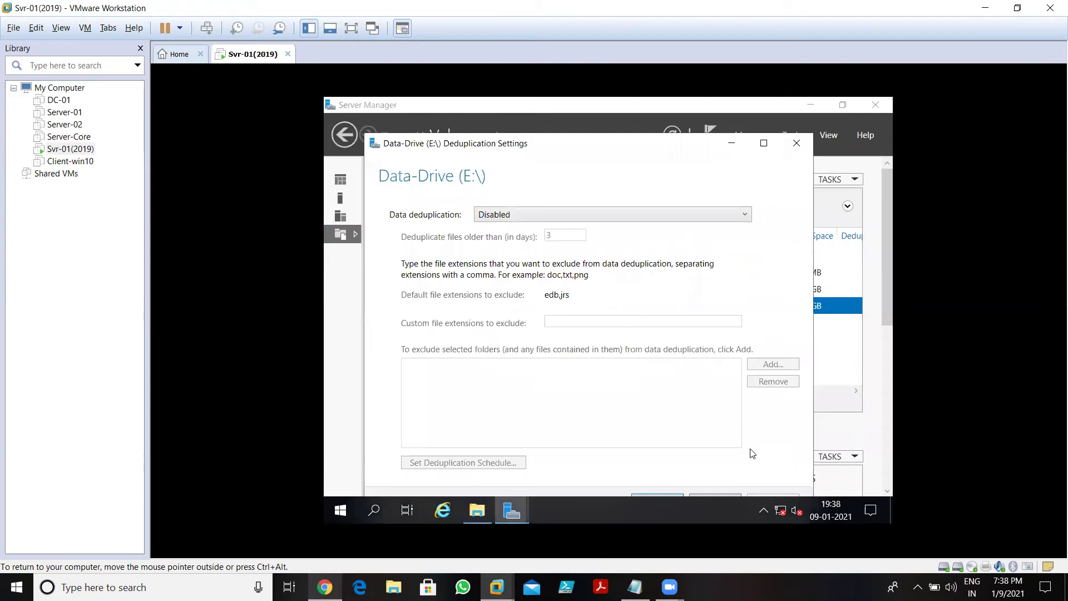
{"action": "left_click_drag", "start_coordinate": [537, 151], "coordinate": [526, 129]}
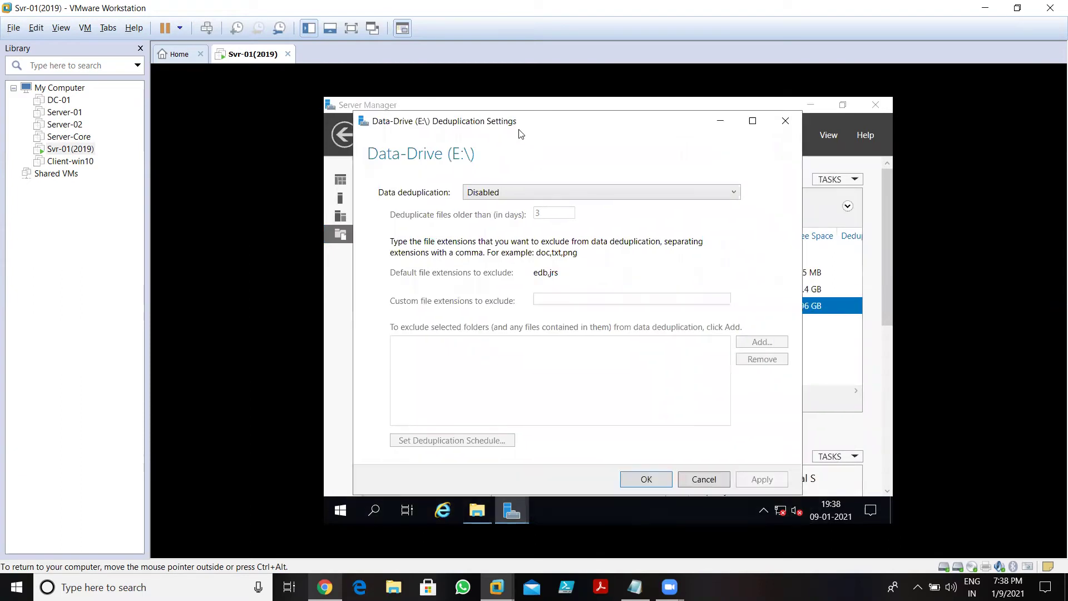
{"action": "left_click", "coordinate": [522, 194]}
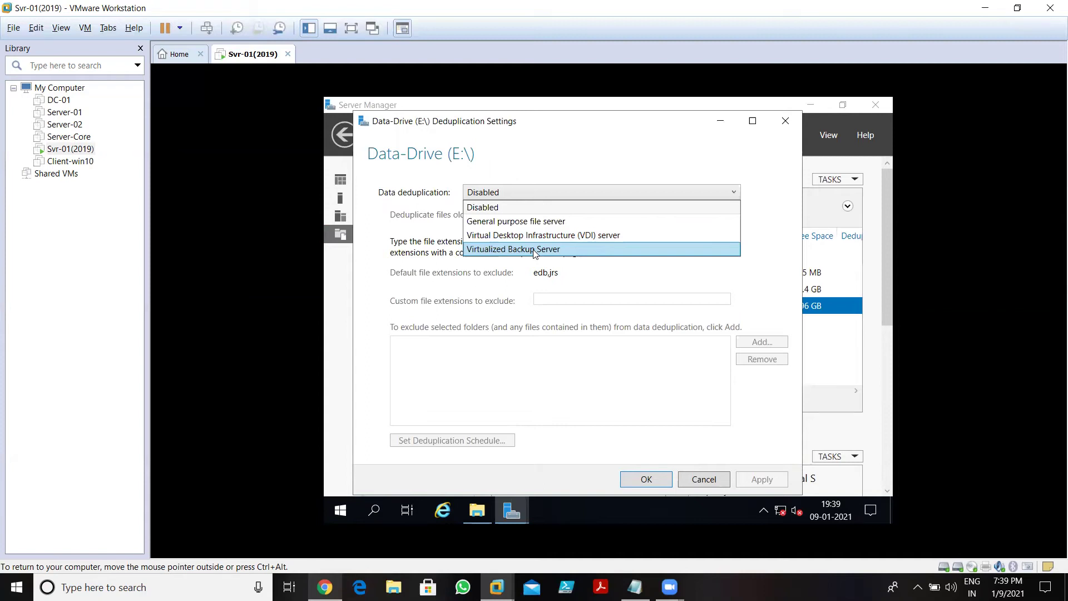
{"action": "left_click", "coordinate": [517, 222]}
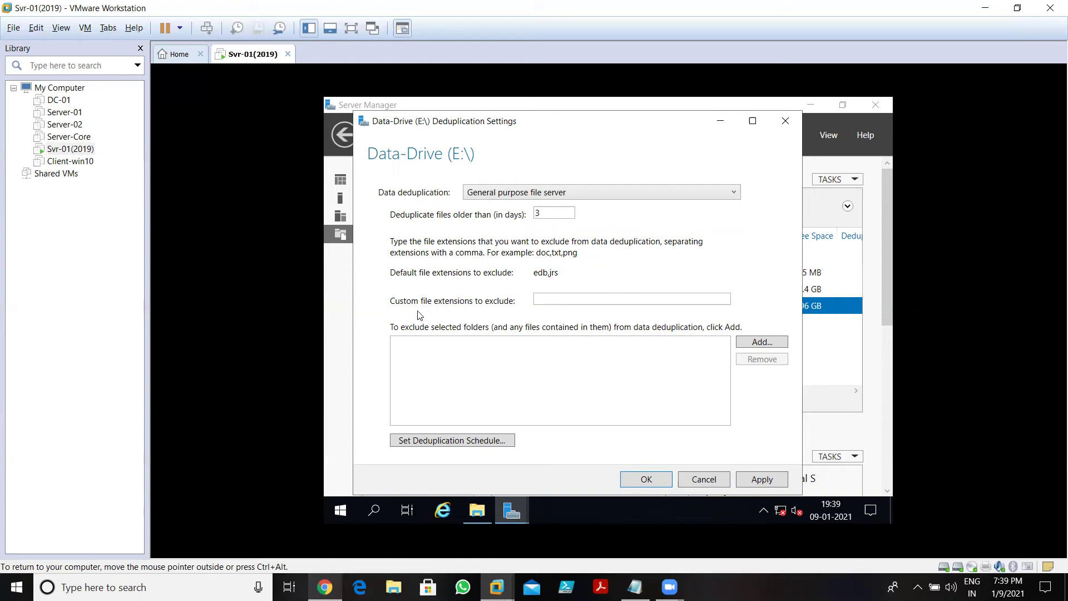
- Exclude the custom file extensions bat,htm from data deduplication
{"action": "left_click", "coordinate": [552, 298]}
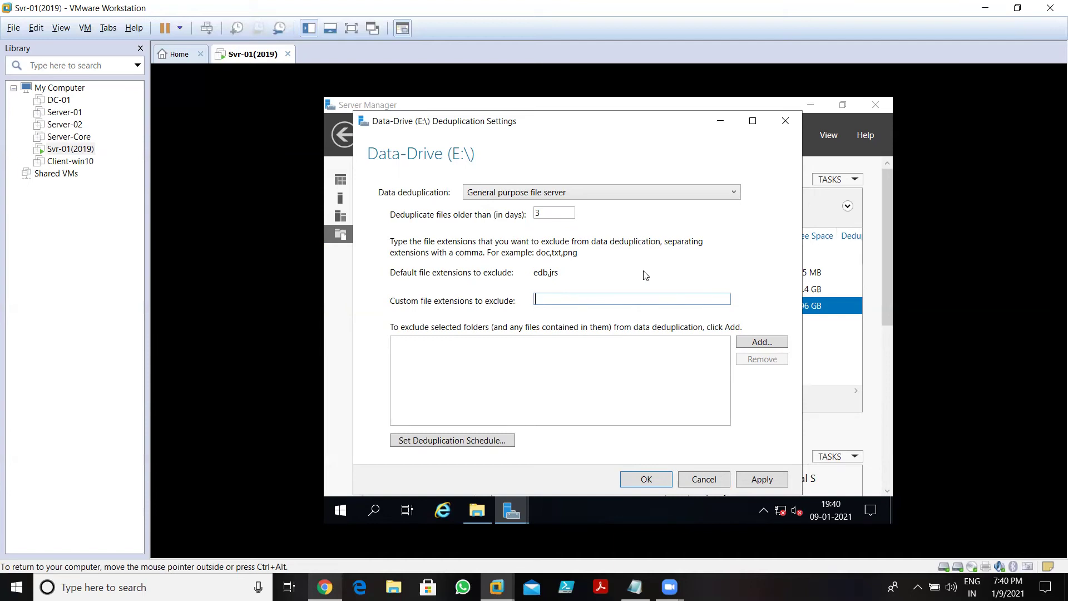
{"action": "type", "text": "bat,htm,"}
{"action": "key", "text": "BackSpace"}
- Add the folder E:\ee to the folders excluded from data deduplication
{"action": "left_click", "coordinate": [761, 342]}
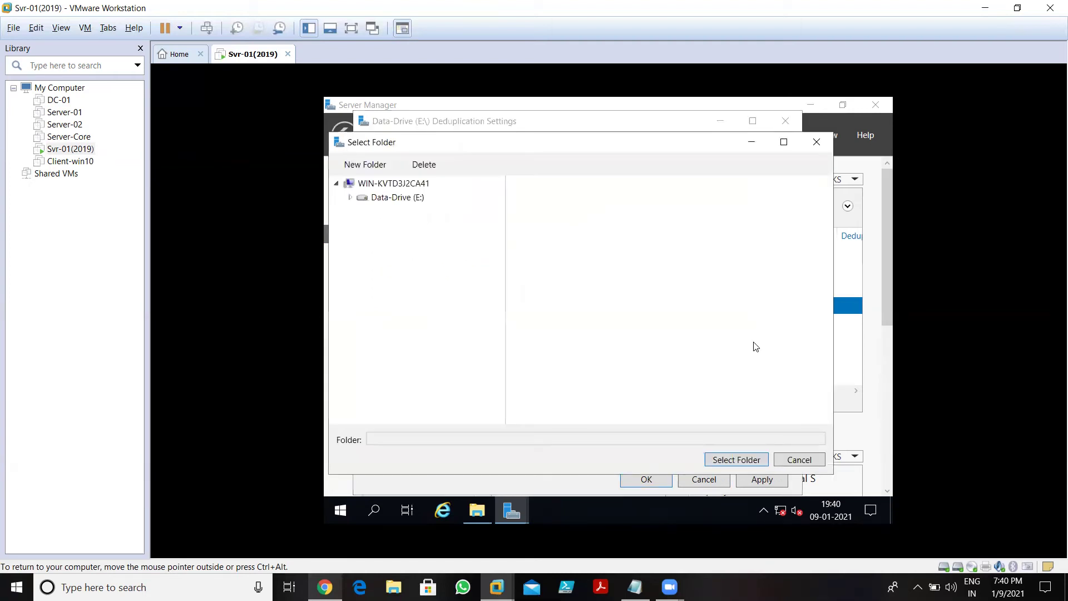
{"action": "left_click", "coordinate": [368, 197]}
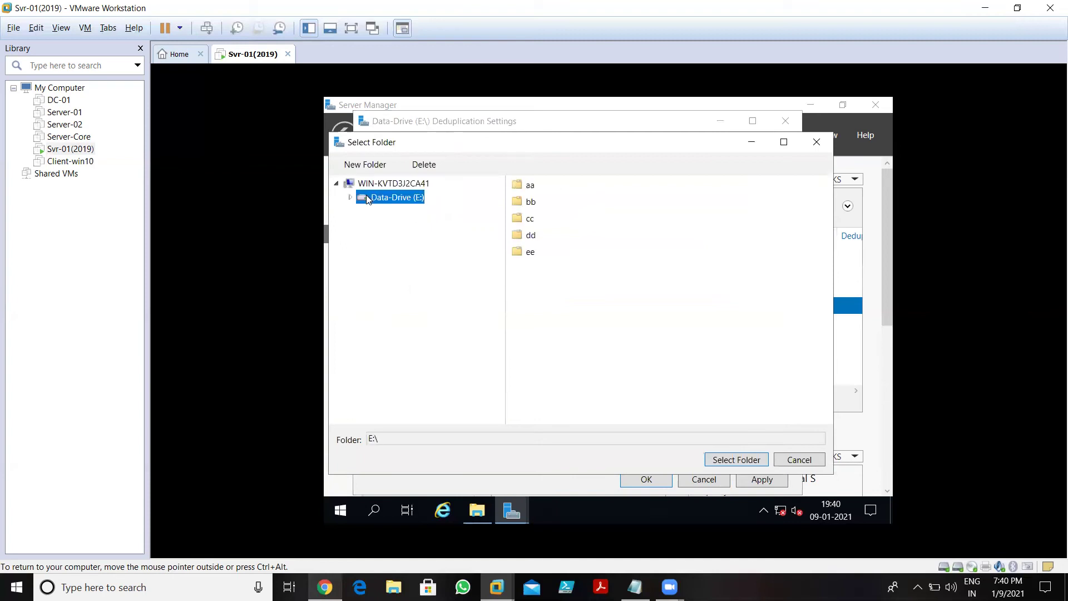
{"action": "left_click", "coordinate": [526, 241]}
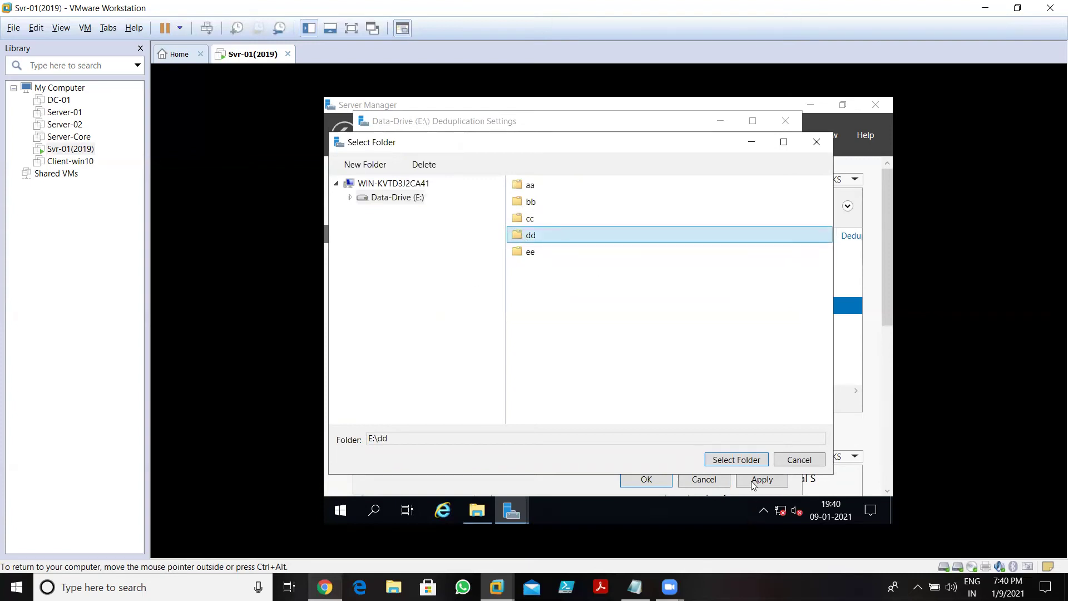
{"action": "left_click", "coordinate": [531, 253]}
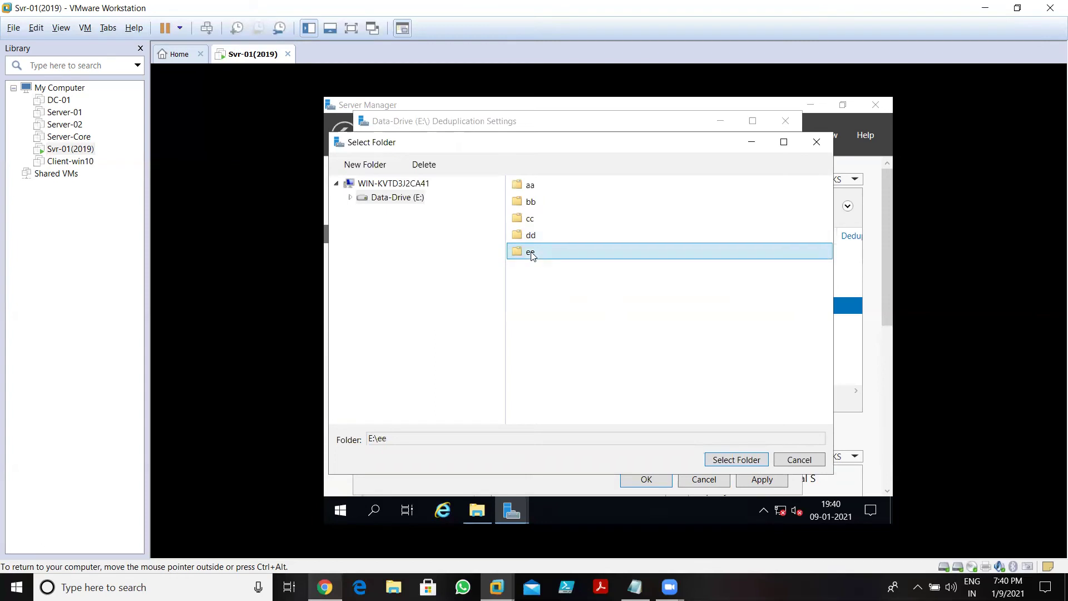
{"action": "left_click", "coordinate": [726, 461]}
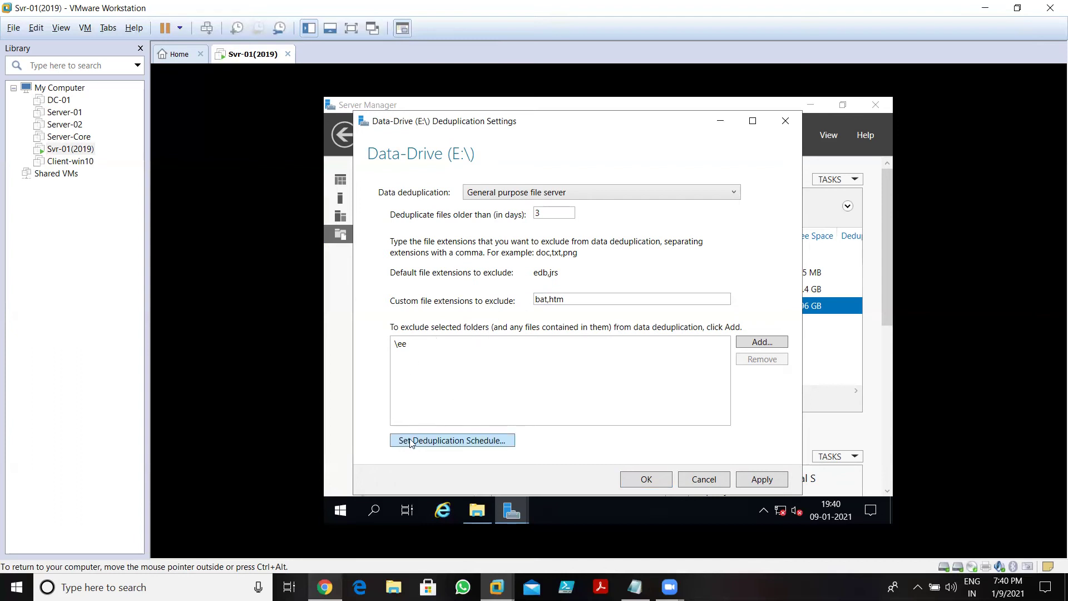
- Open the deduplication schedule in a maximized window and enable both throughput optimization and its second schedule
{"action": "left_click", "coordinate": [478, 442]}
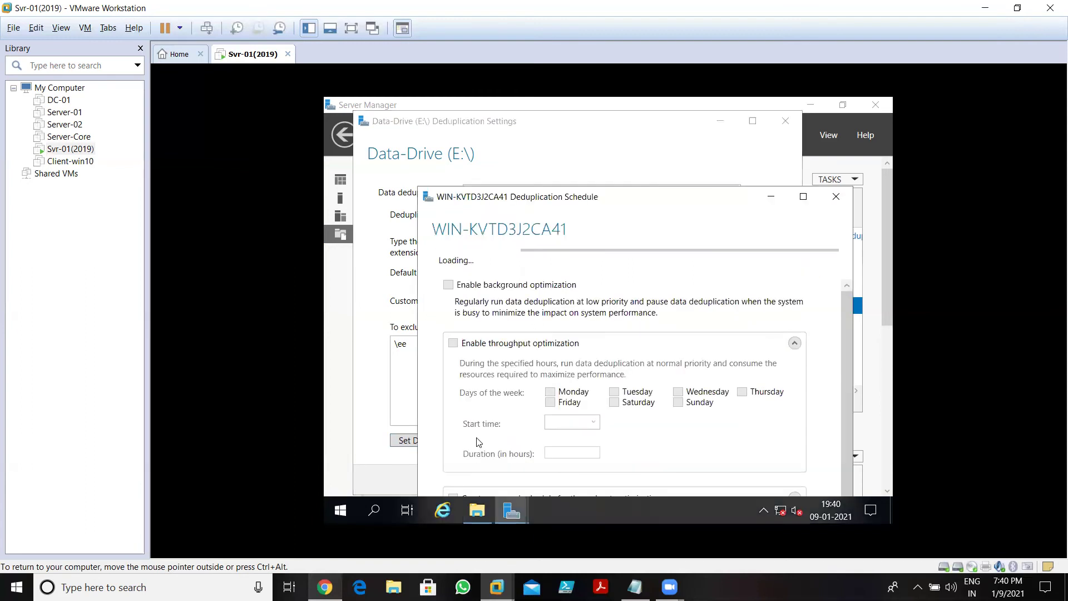
{"action": "left_click_drag", "start_coordinate": [583, 196], "coordinate": [536, 128]}
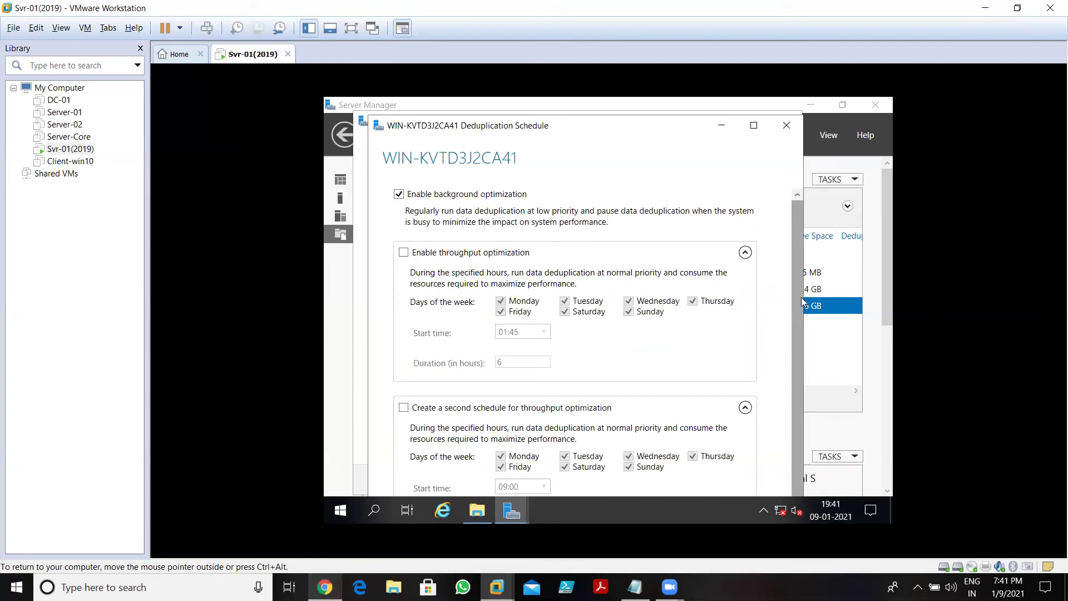
{"action": "scroll", "coordinate": [799, 324], "scroll_direction": "down", "scroll_amount": 1}
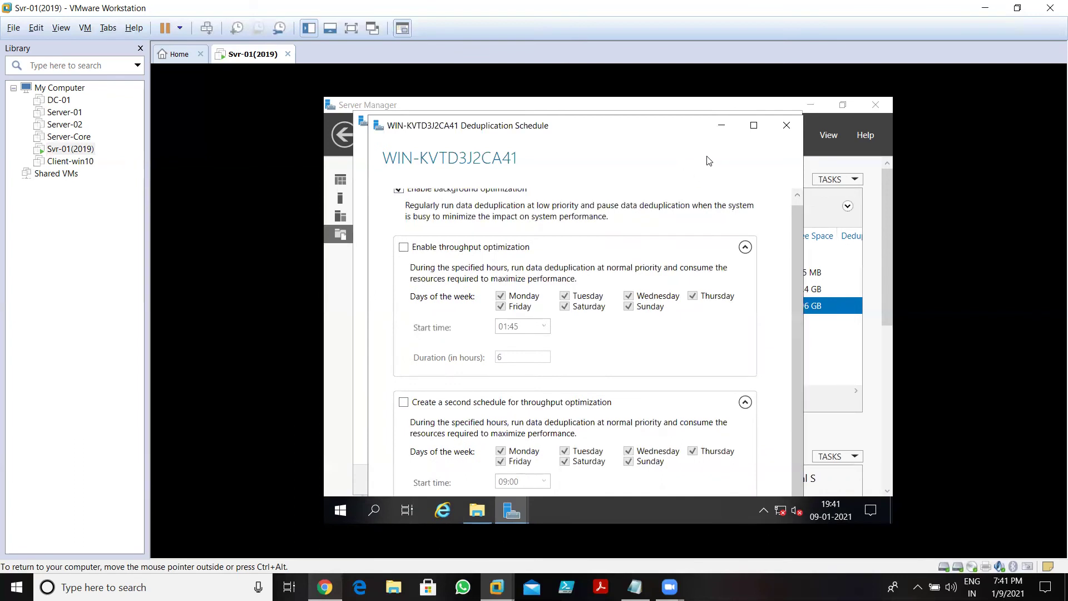
{"action": "left_click", "coordinate": [755, 126]}
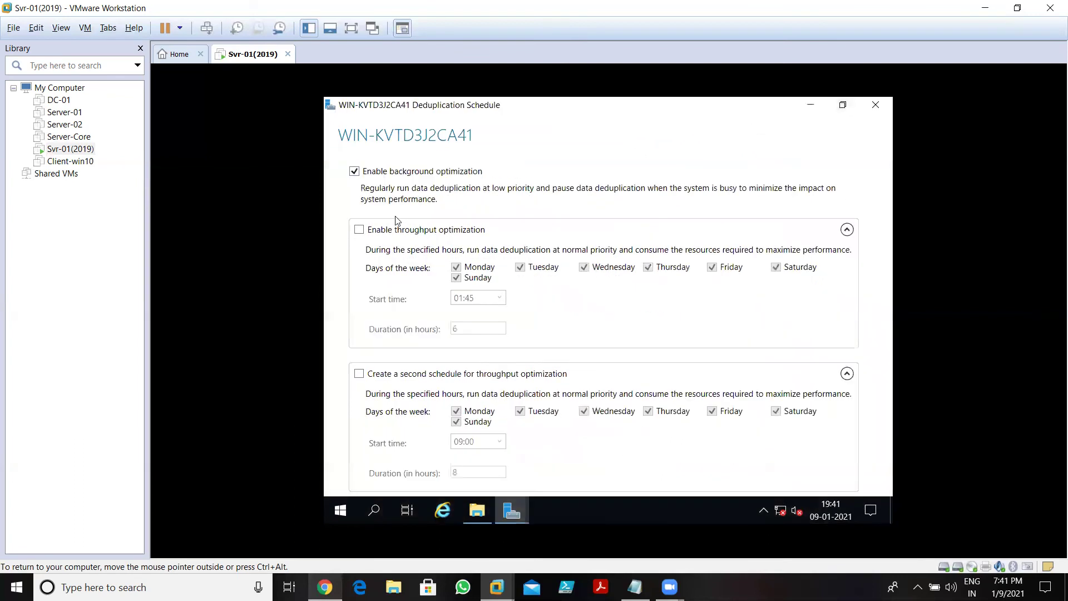
{"action": "left_click", "coordinate": [359, 230]}
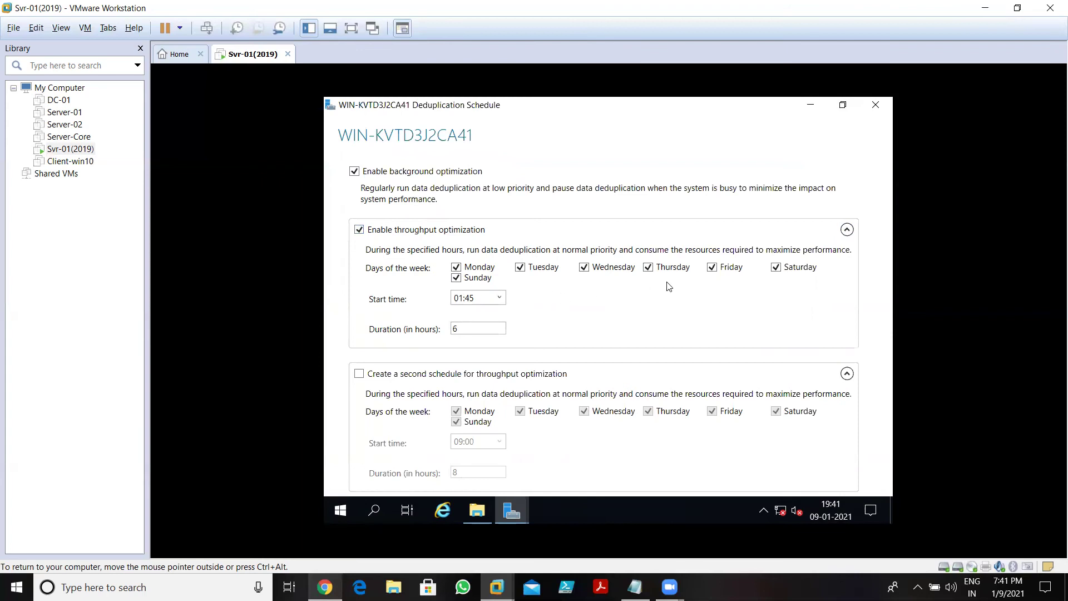
{"action": "left_click", "coordinate": [359, 229]}
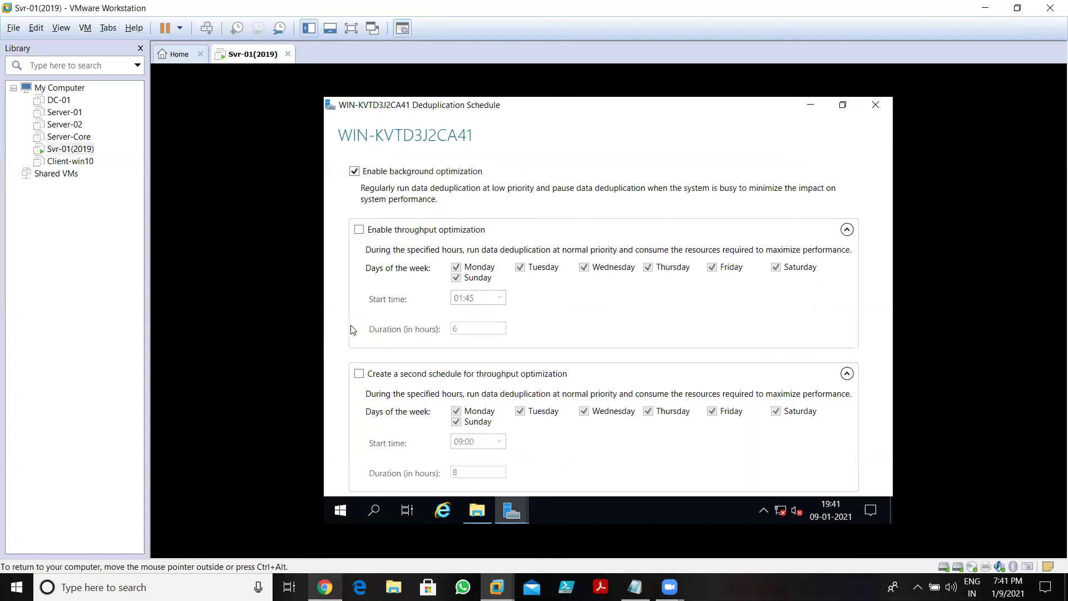
{"action": "left_click", "coordinate": [359, 373]}
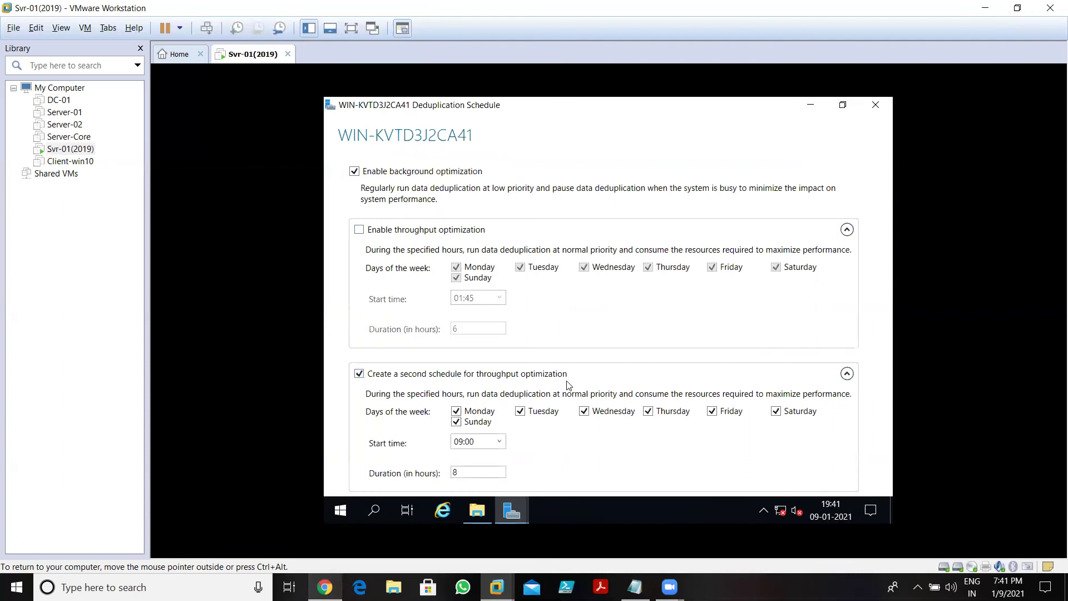
{"action": "left_click", "coordinate": [359, 230]}
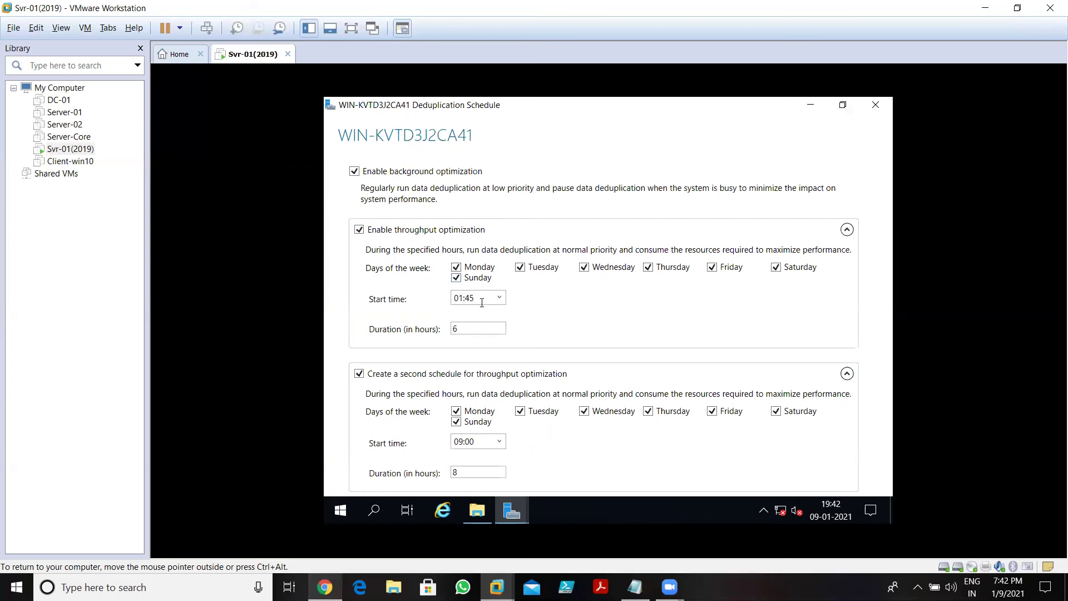
- Set the start time of the first throughput optimization schedule to 09:00 and of the second one to 19:00
{"action": "left_click", "coordinate": [499, 299]}
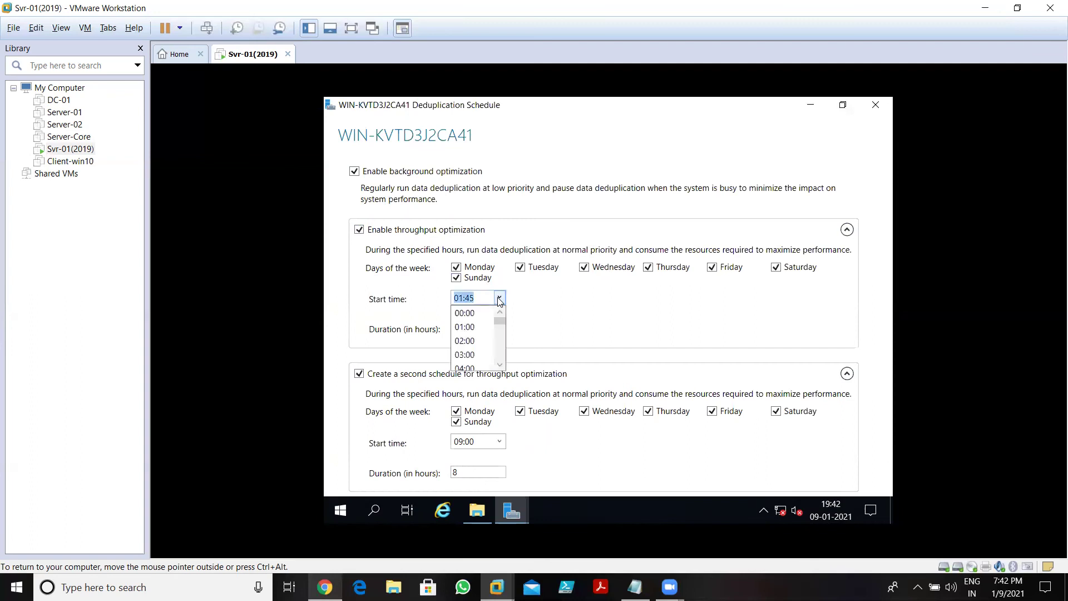
{"action": "mouse_move", "coordinate": [501, 320]}
{"action": "left_mouse_down"}
{"action": "mouse_move", "coordinate": [501, 351]}
{"action": "mouse_move", "coordinate": [502, 336]}
{"action": "left_mouse_up"}
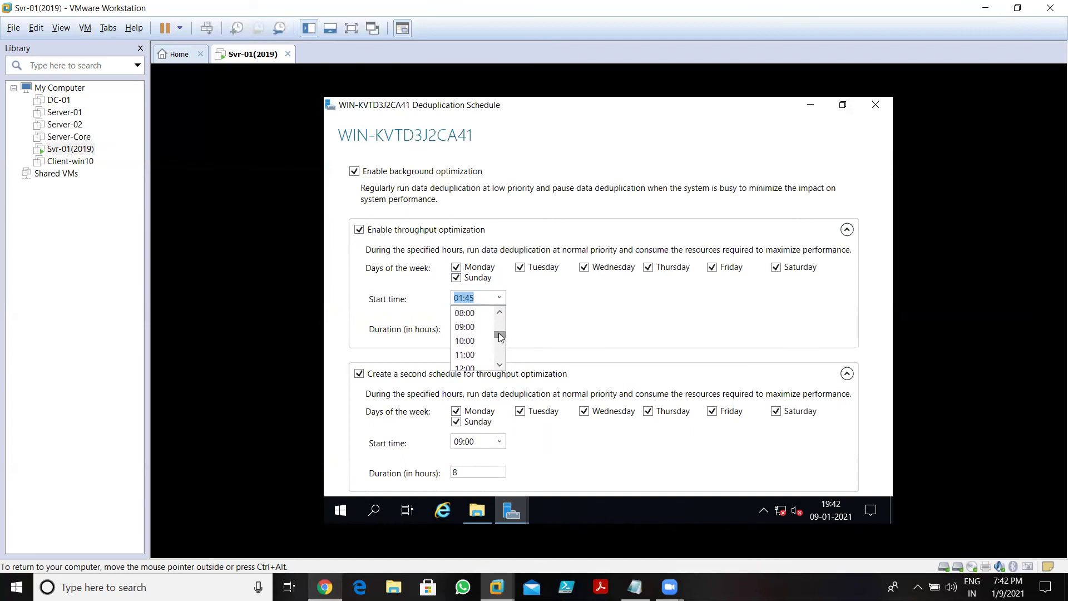
{"action": "left_click", "coordinate": [470, 327]}
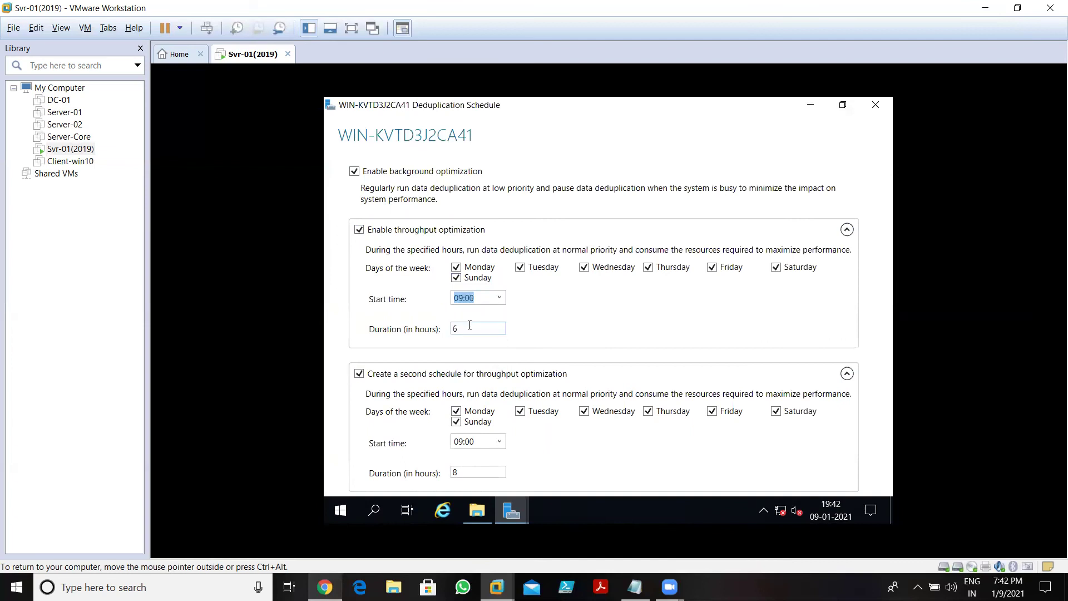
{"action": "left_click", "coordinate": [489, 441]}
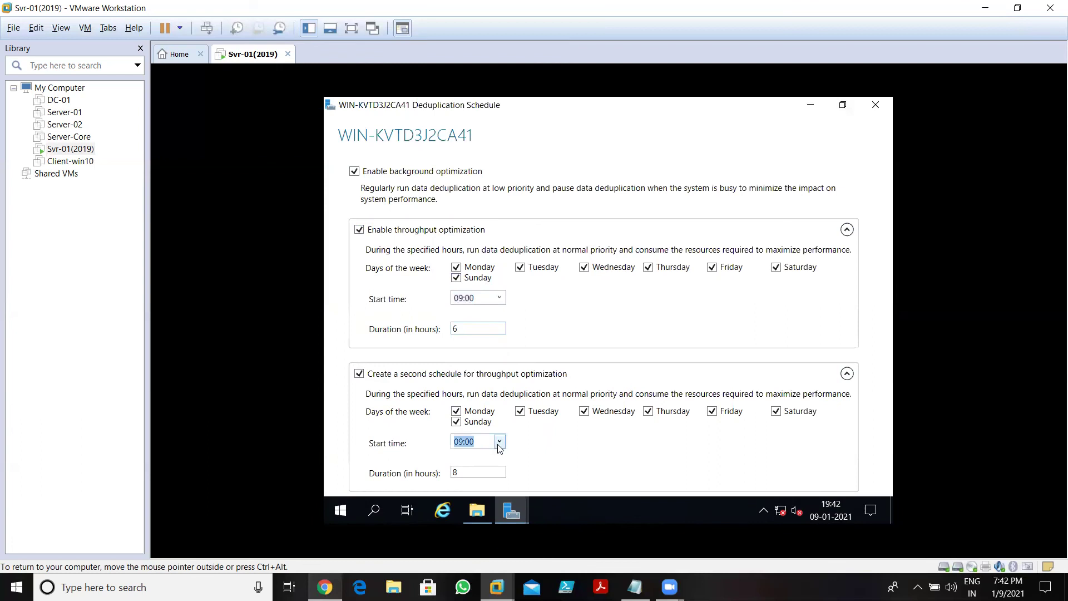
{"action": "left_click", "coordinate": [499, 446]}
{"action": "scroll", "coordinate": [499, 500], "scroll_direction": "up", "scroll_amount": 2}
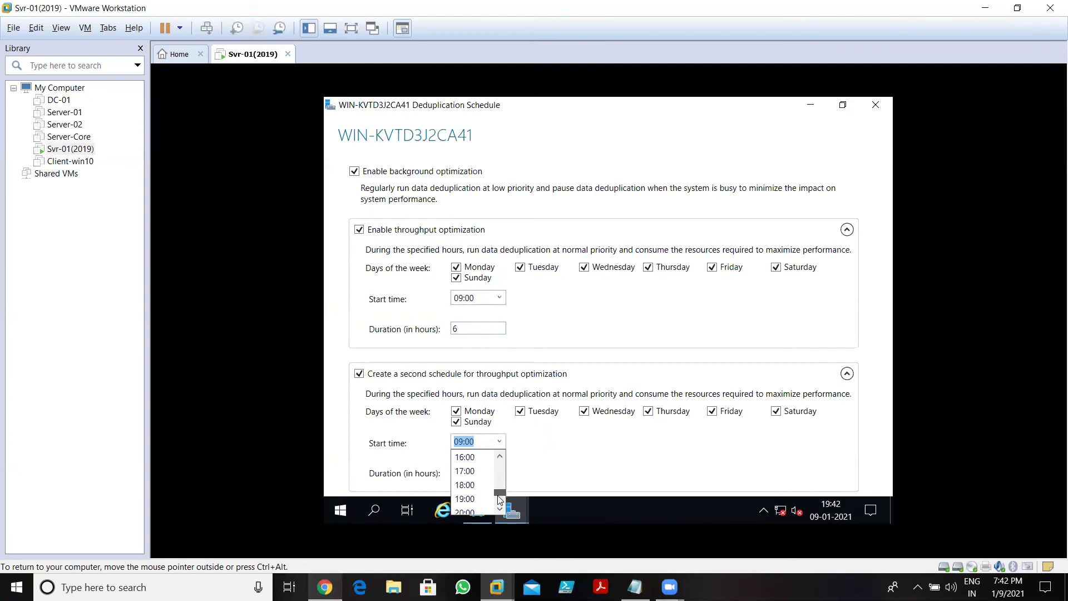
{"action": "left_click_drag", "start_coordinate": [499, 500], "coordinate": [499, 497]}
{"action": "left_click", "coordinate": [479, 504]}
{"action": "mouse_move", "coordinate": [477, 510]}
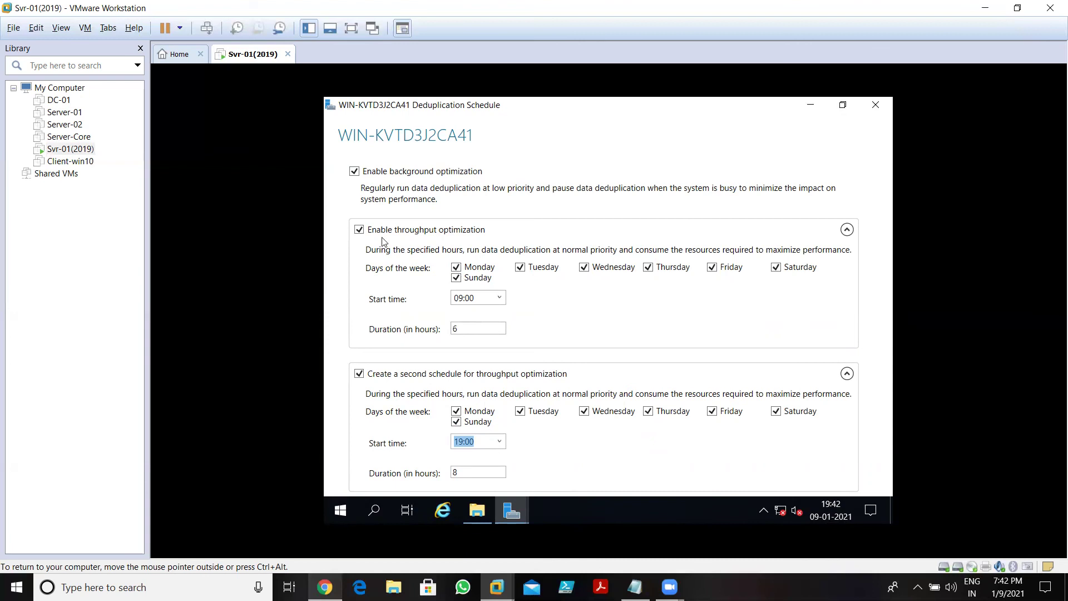
- Turn off both throughput optimization schedules and close the deduplication schedule window without saving
{"action": "left_click", "coordinate": [361, 231]}
{"action": "left_click", "coordinate": [359, 373]}
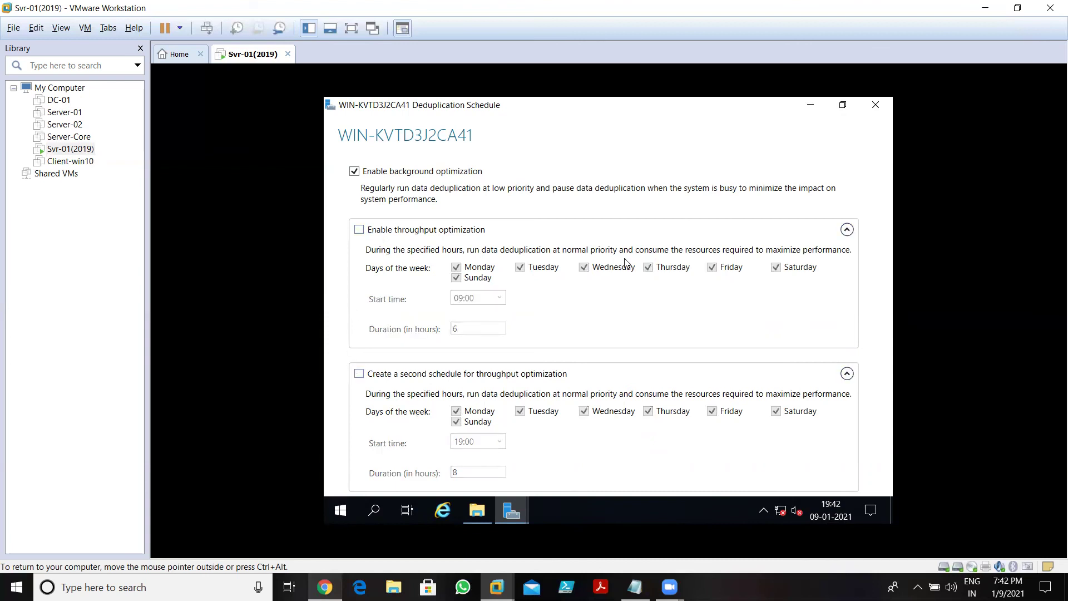
{"action": "left_click", "coordinate": [875, 112]}
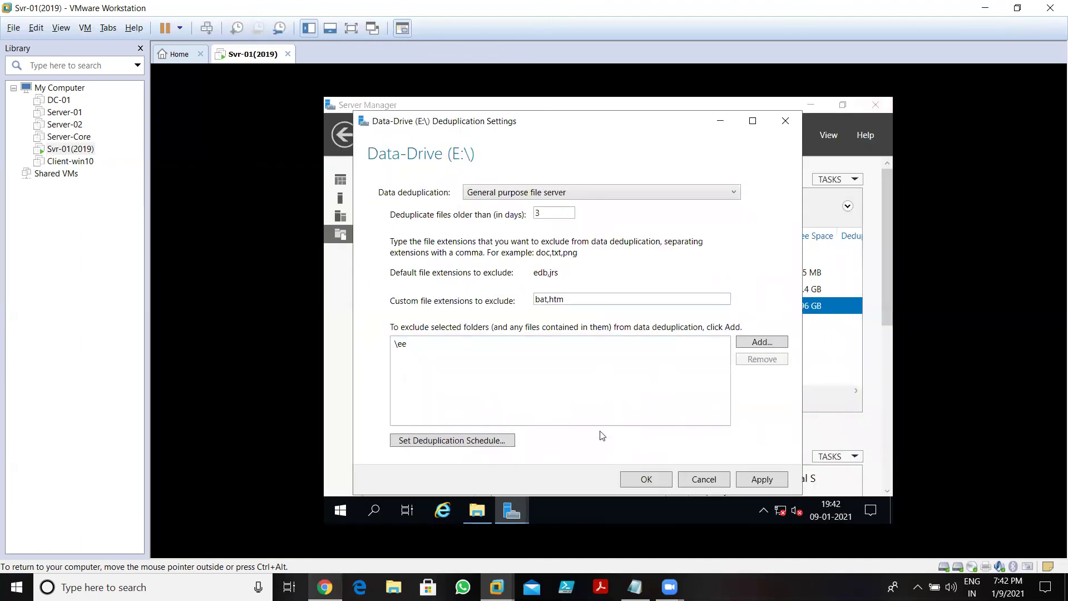
- Apply and confirm the deduplication settings for Data-Drive, and show the deduplication rate and savings columns in the Volumes list
{"action": "left_click", "coordinate": [750, 480]}
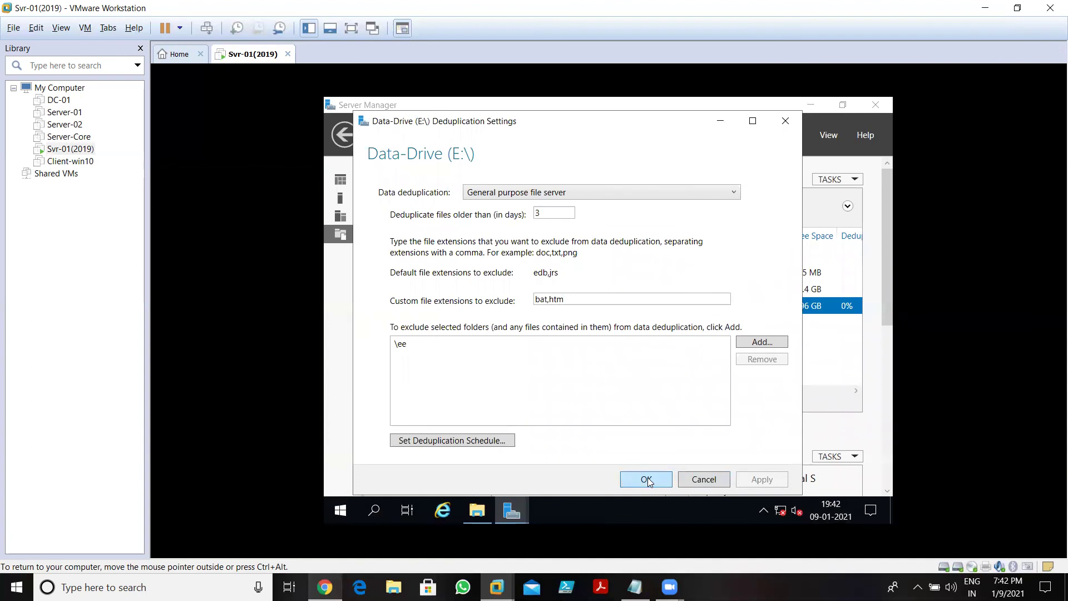
{"action": "left_click", "coordinate": [647, 479]}
{"action": "left_click_drag", "start_coordinate": [602, 391], "coordinate": [711, 392]}
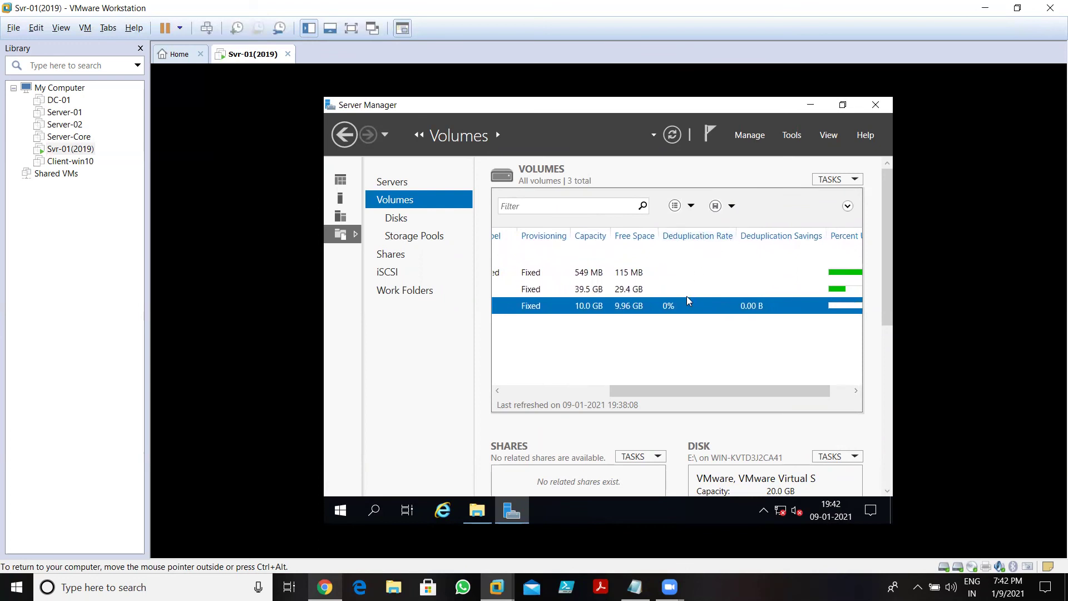